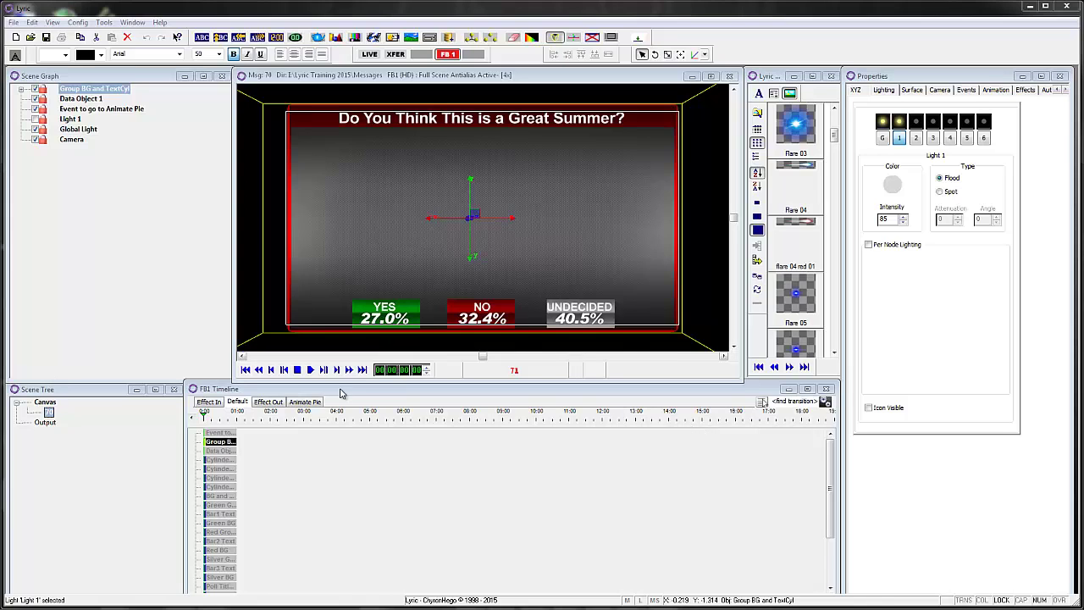
# Step: Cue the Animate Pie timeline to its start, and review the Lyric Training 2015 Bar and Pie Charts campaign in SHOUT Metrics
pyautogui.click(306, 401)
pyautogui.moveTo(210, 420)
pyautogui.mouseDown()
pyautogui.moveTo(234, 422)
pyautogui.moveTo(203, 420)
pyautogui.mouseUp()
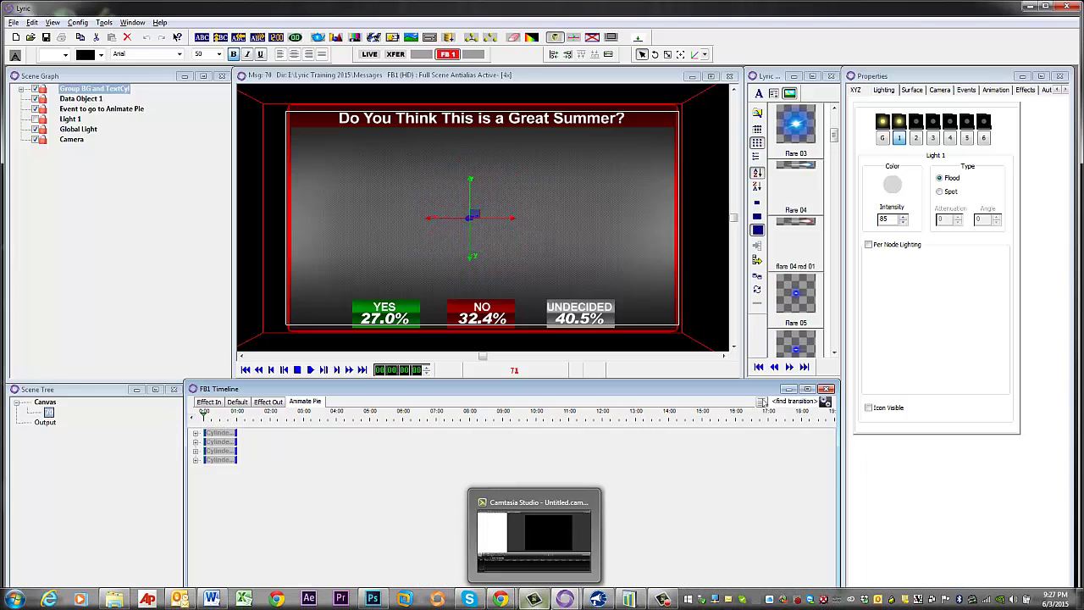
pyautogui.click(618, 599)
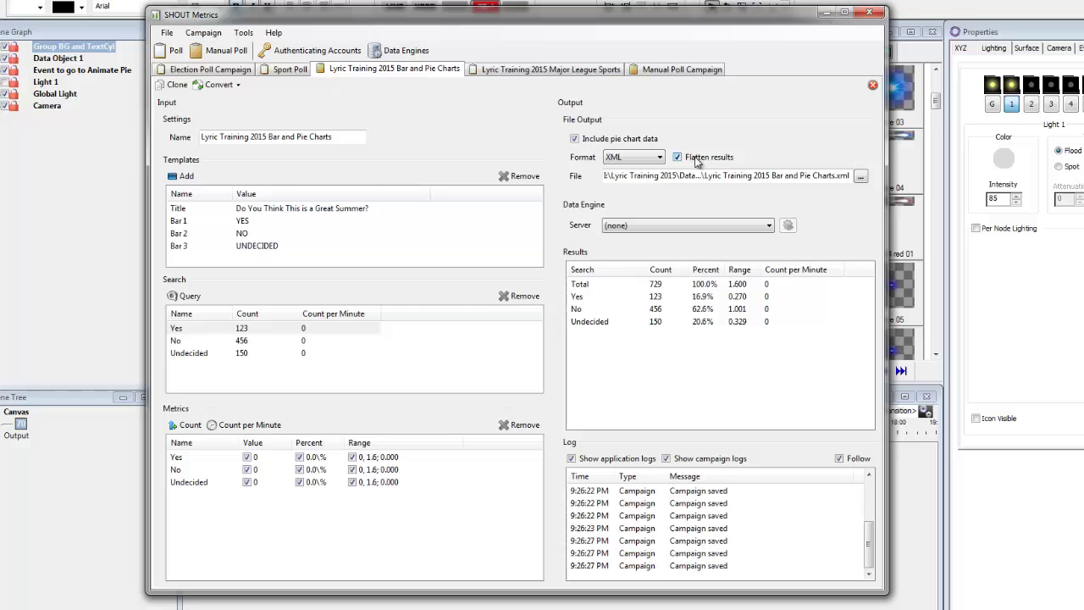
pyautogui.click(828, 12)
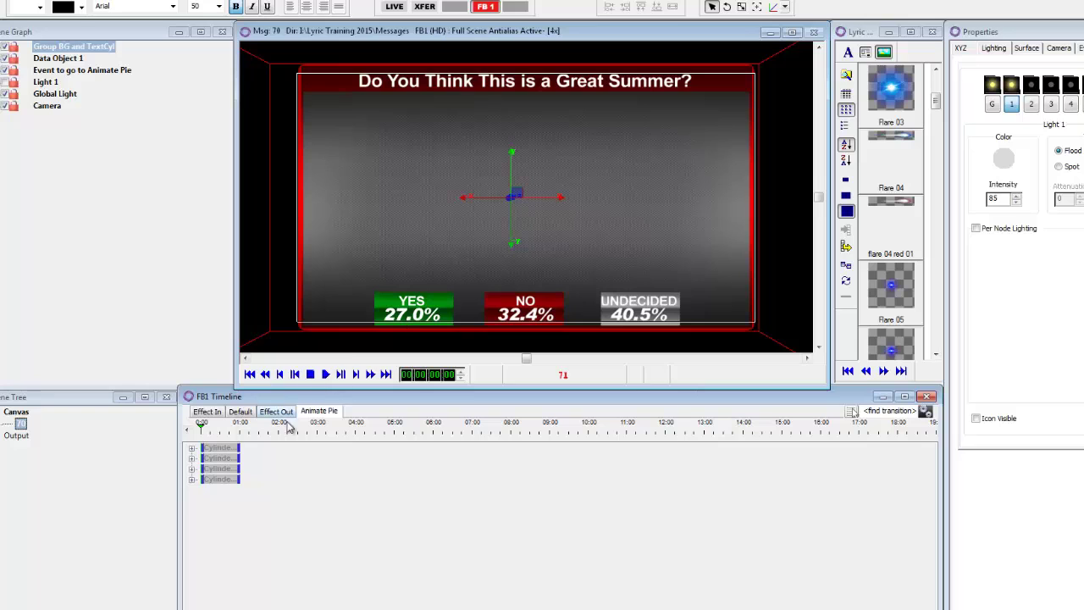
# Step: Switch back to Lyric and scrub the Animate Pie animation through its first second to preview the pie chart
pyautogui.moveTo(208, 434); pyautogui.dragTo(240, 433)
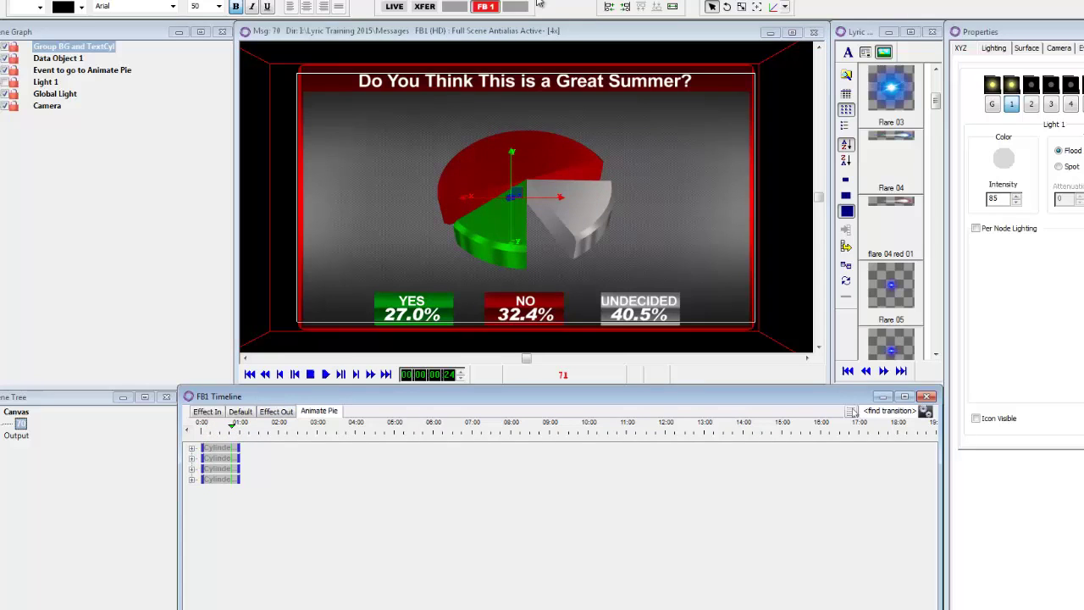
pyautogui.click(485, 6)
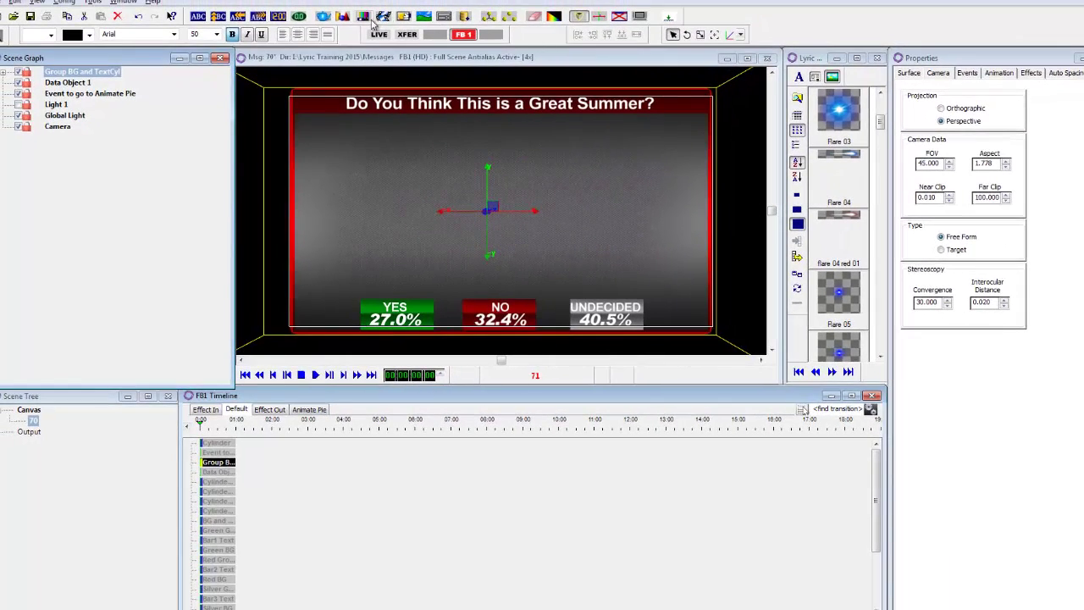
# Step: Add a Cylinder 3D primitive to the scene, tilted to an X rotation of 54.2 and moved along Z
pyautogui.click(343, 17)
pyautogui.doubleClick(518, 302)
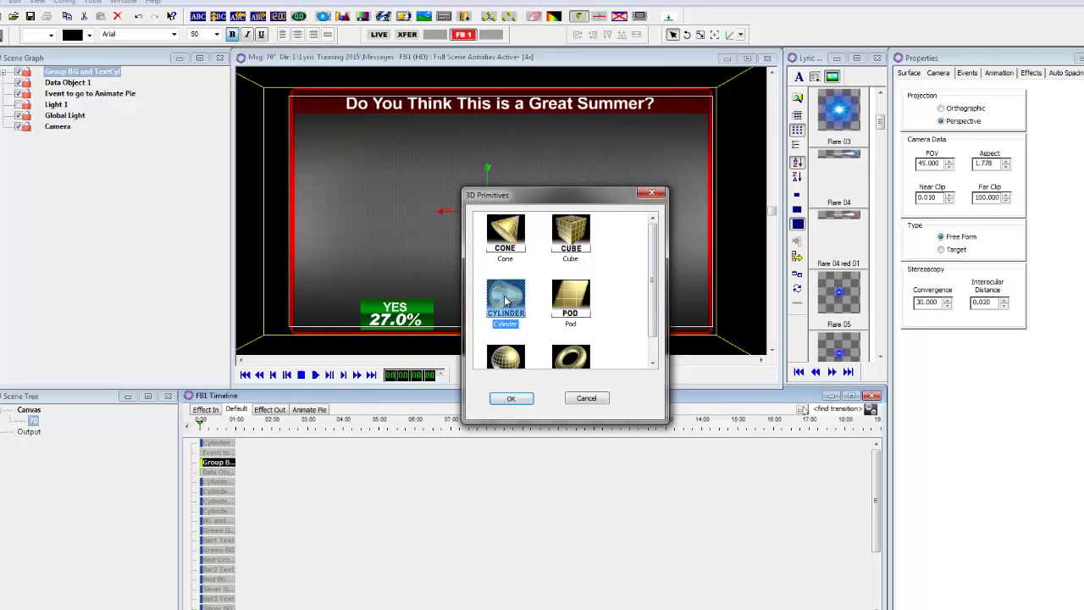
pyautogui.rightClick(990, 93)
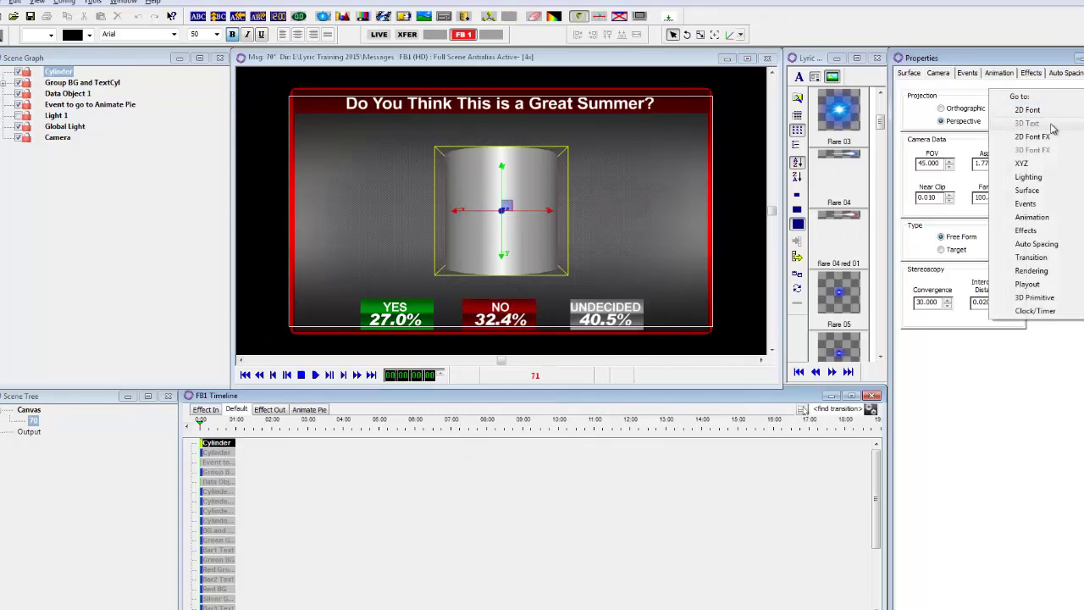
pyautogui.click(1033, 168)
pyautogui.moveTo(968, 108); pyautogui.dragTo(968, 85)
pyautogui.doubleClick(947, 239)
pyautogui.scroll(5, 947, 239)
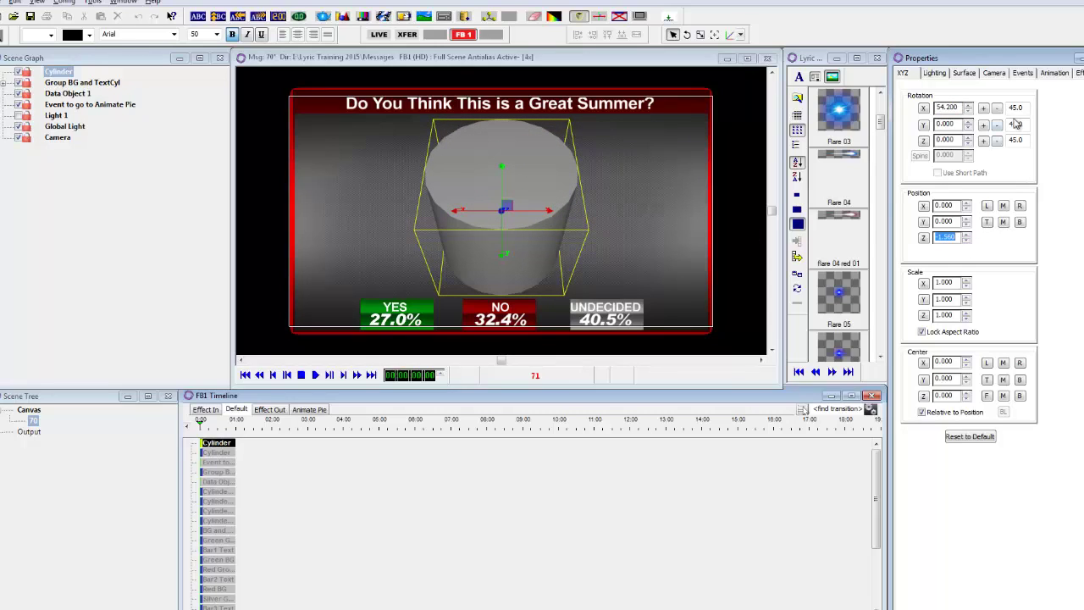
# Step: Shape the new cylinder into a thin disc with tessellation 84, bevel 0.025 and height 0.25
pyautogui.rightClick(1031, 146)
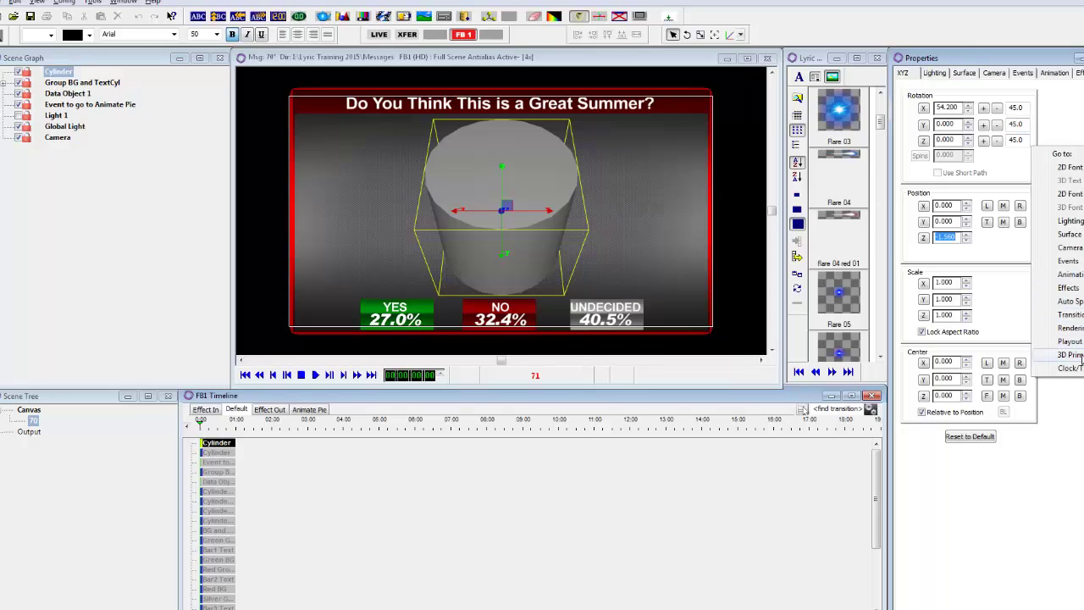
pyautogui.click(1071, 355)
pyautogui.moveTo(965, 121); pyautogui.dragTo(1002, 120)
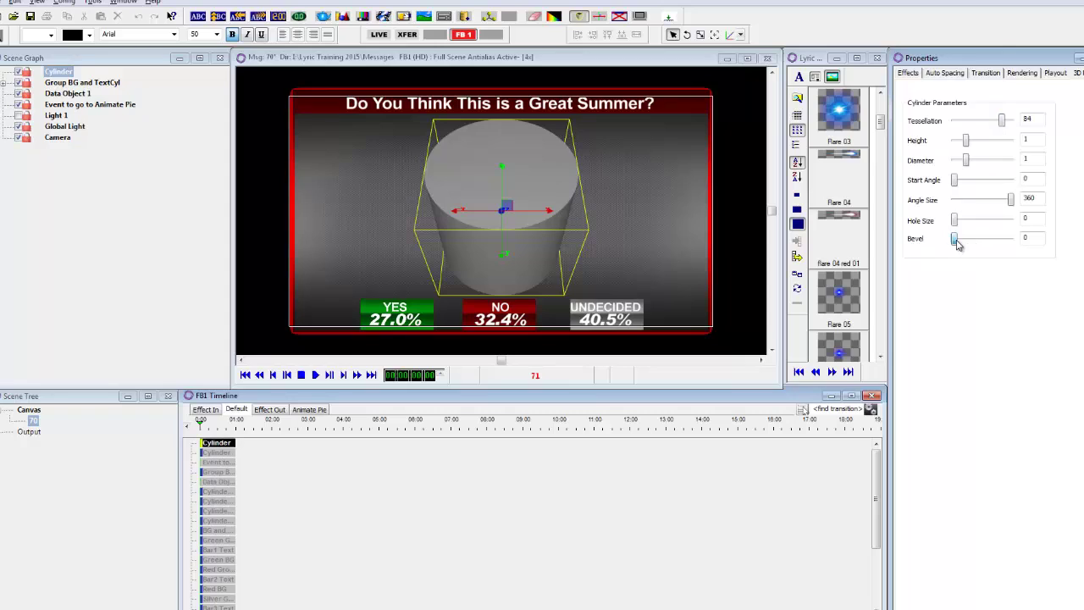
pyautogui.moveTo(956, 241); pyautogui.dragTo(955, 242)
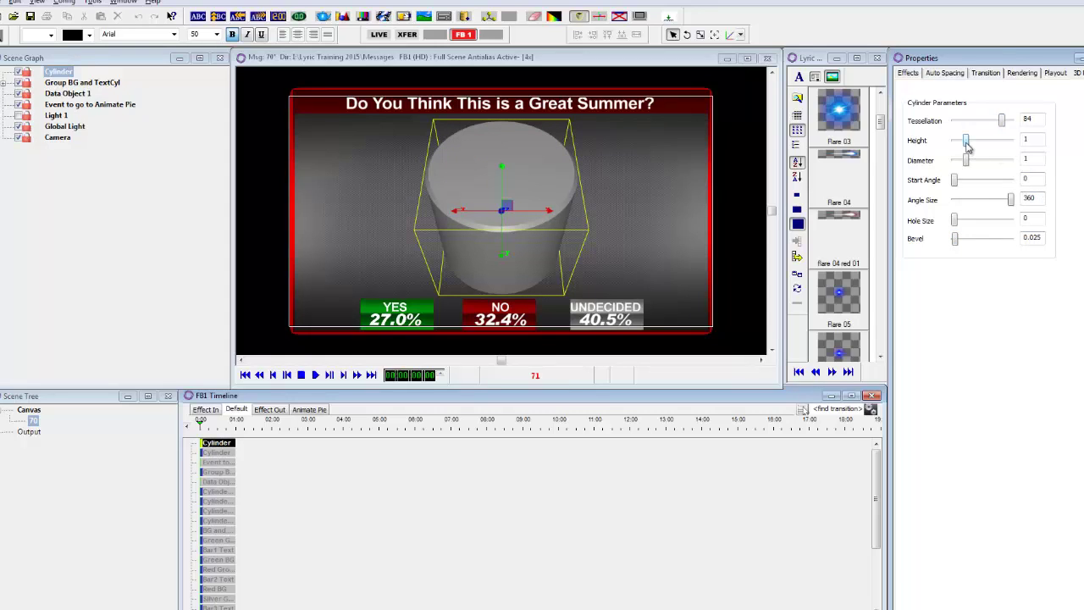
pyautogui.moveTo(968, 147); pyautogui.dragTo(957, 144)
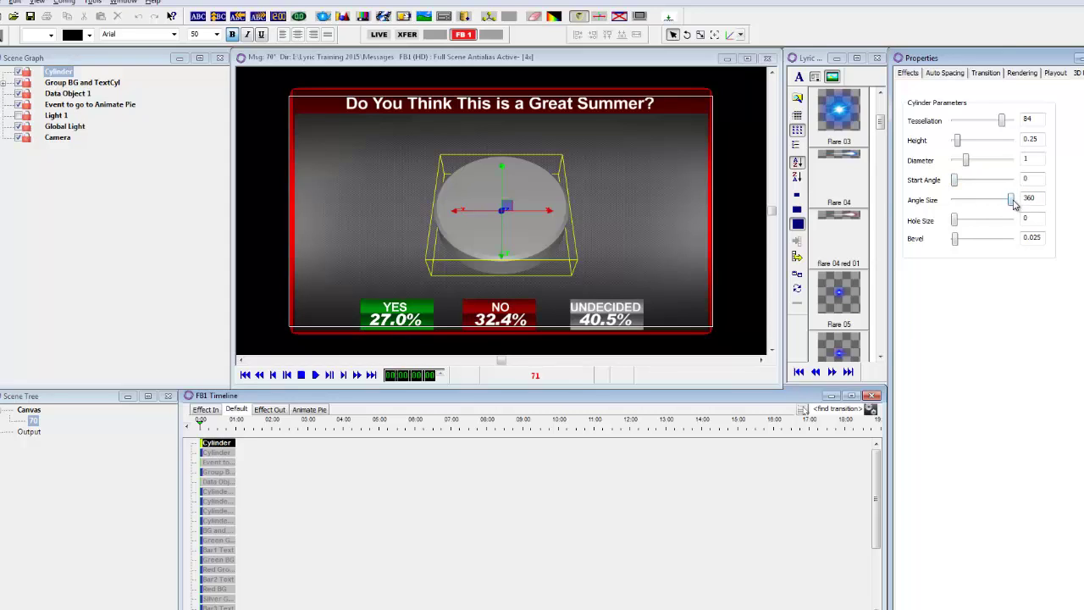
# Step: Cut the new cylinder's angle size to 244.8, and keyframe the angle size at 360 at 01:00
pyautogui.moveTo(1011, 201); pyautogui.dragTo(959, 186)
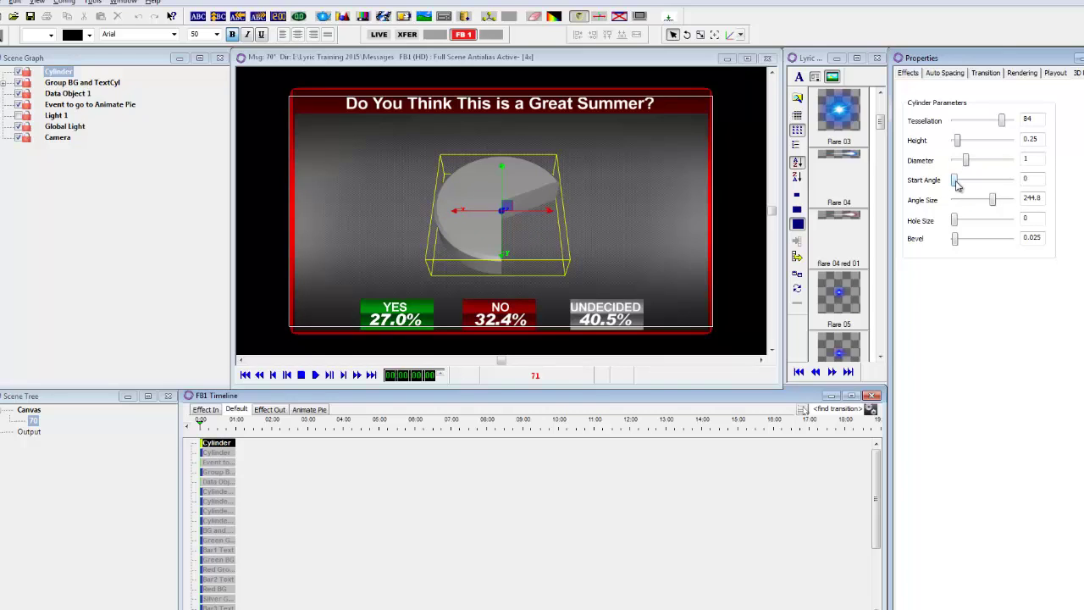
pyautogui.moveTo(996, 203); pyautogui.dragTo(1021, 197)
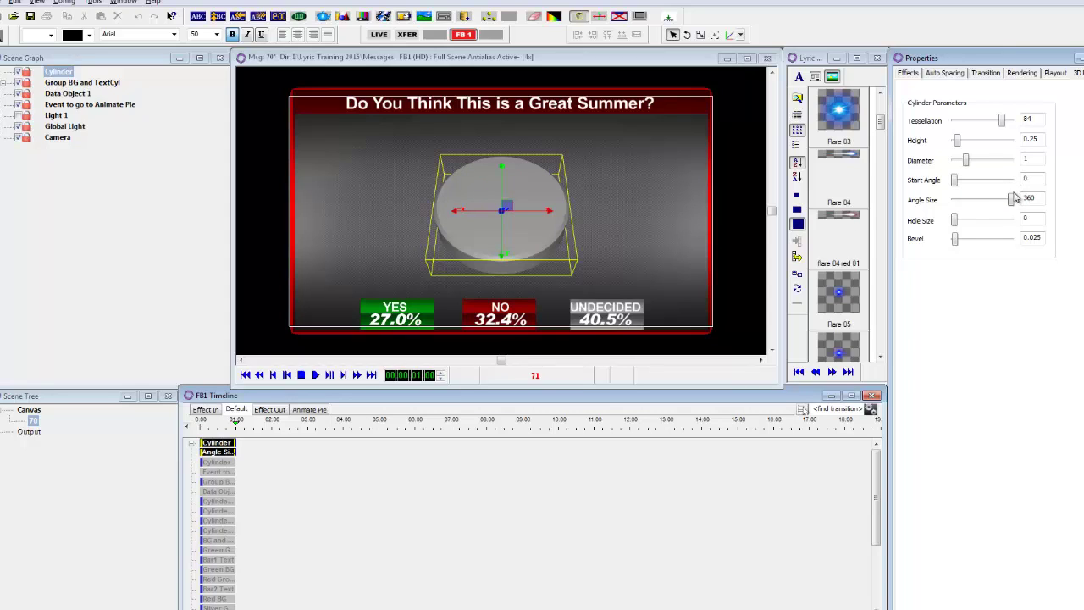
# Step: Select Cylinder 01 in the Animate Pie timeline, list its animated attributes and scrub the animation between 0:00 and 01:00
pyautogui.click(312, 412)
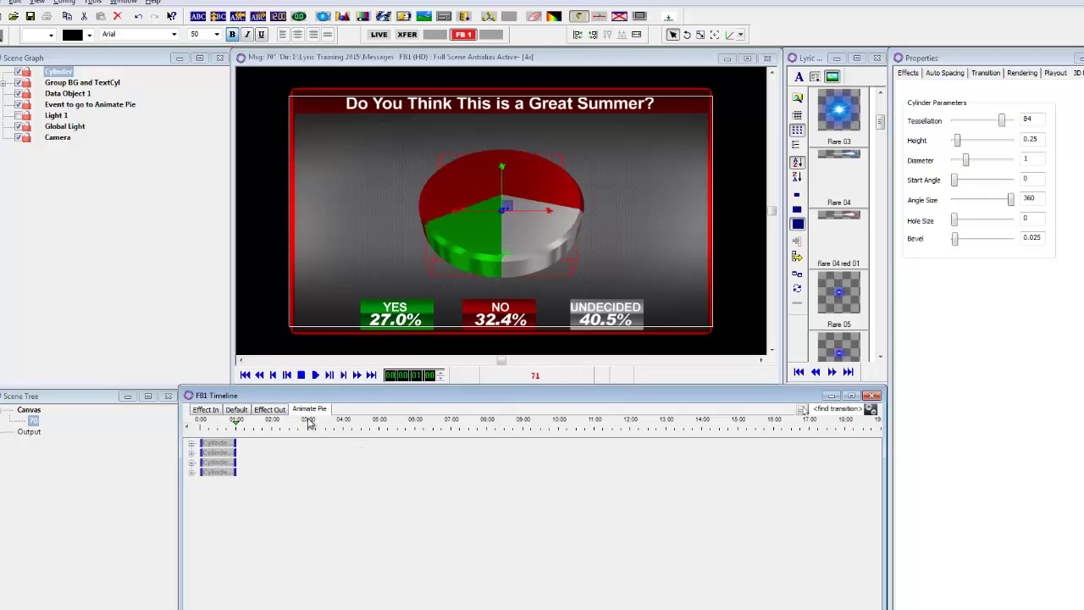
pyautogui.click(220, 472)
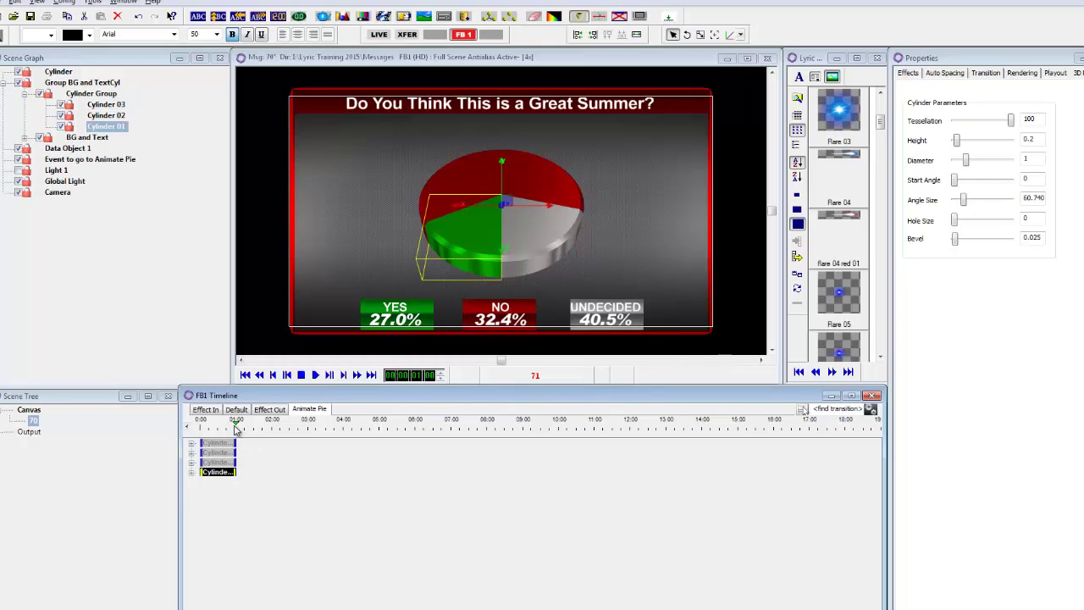
pyautogui.moveTo(235, 426); pyautogui.dragTo(202, 428)
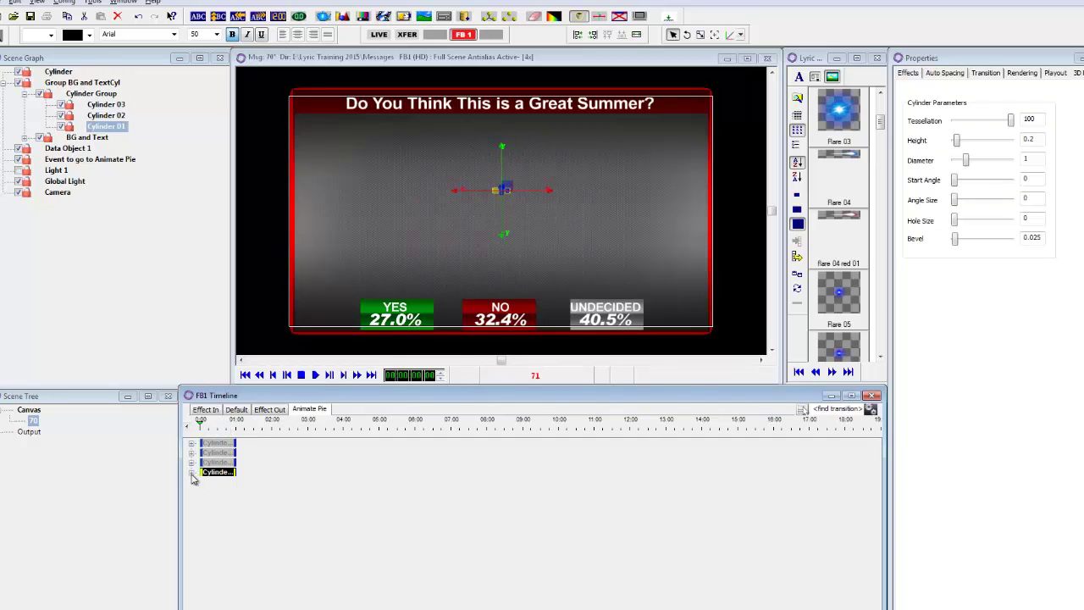
pyautogui.click(192, 473)
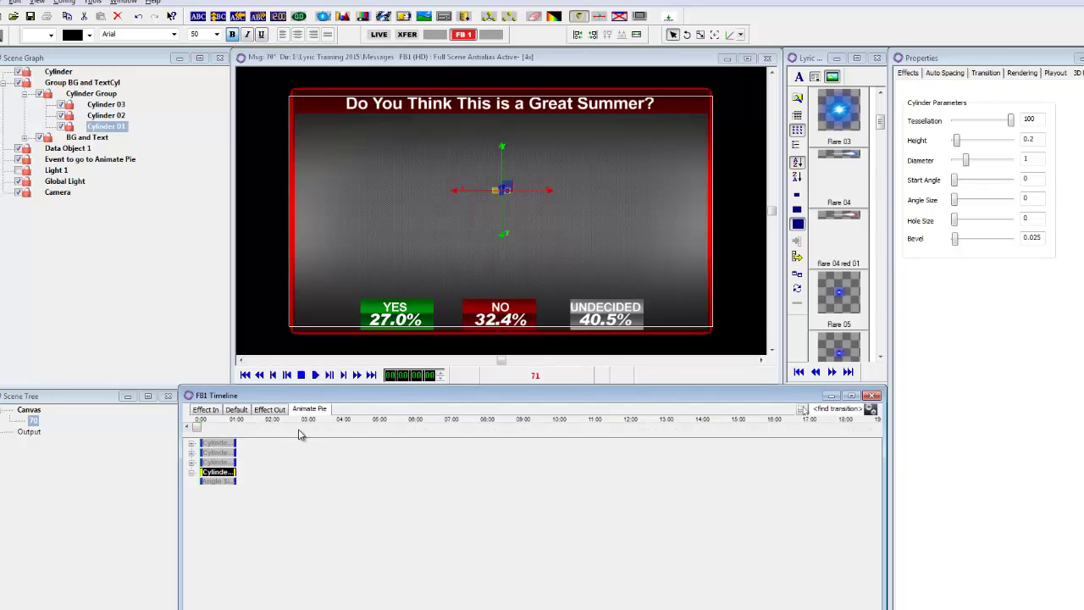
pyautogui.moveTo(203, 428); pyautogui.dragTo(237, 426)
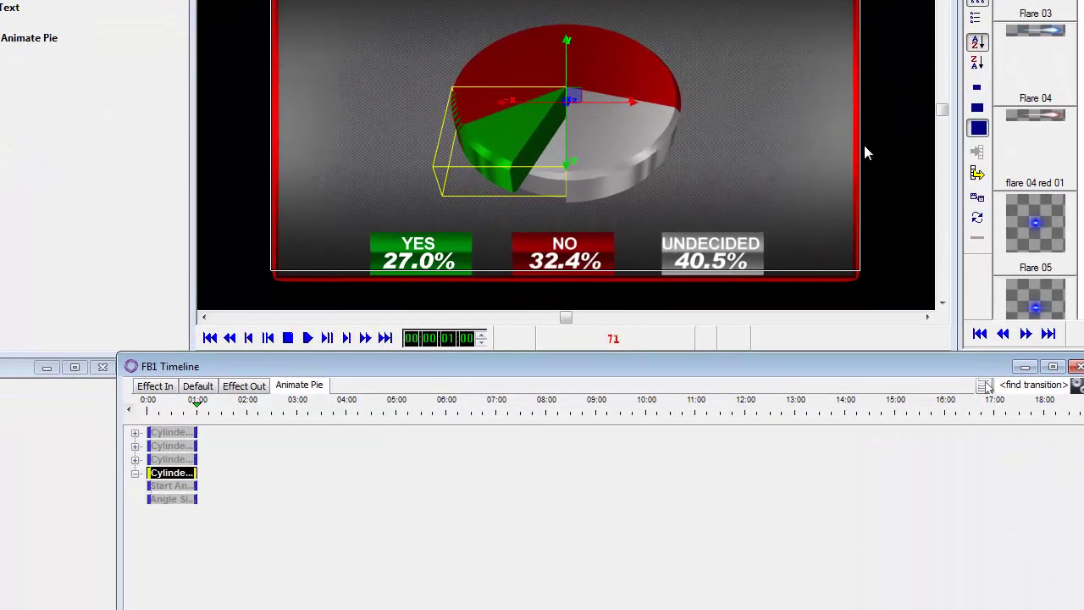
# Step: Inspect the attributes and updateable field name of Cylinder 01's Angle Size keyframe at 01:00 without changing them
pyautogui.click(177, 499)
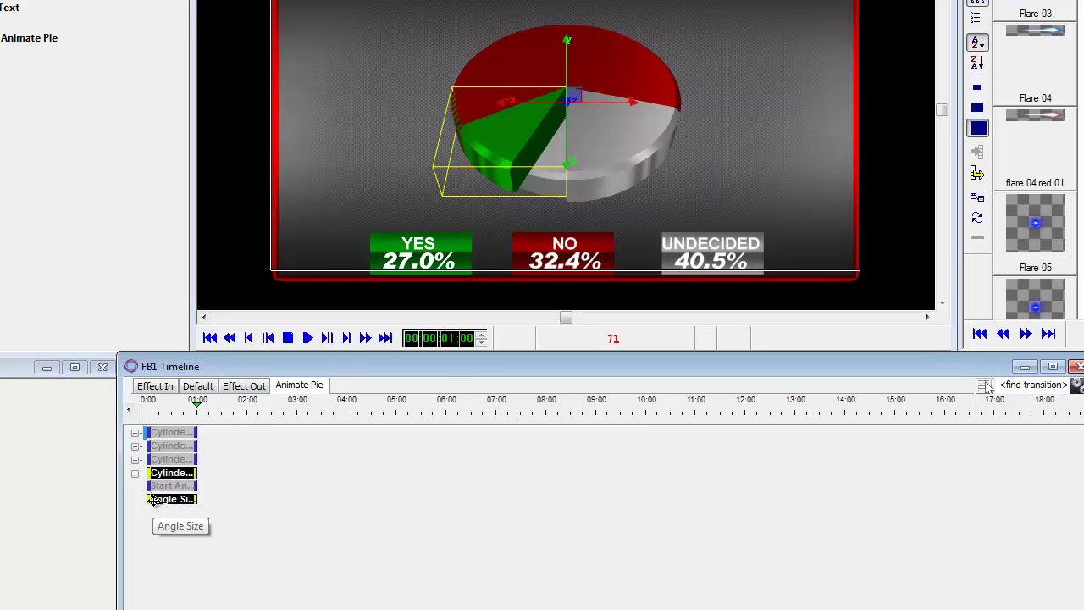
pyautogui.rightClick(196, 503)
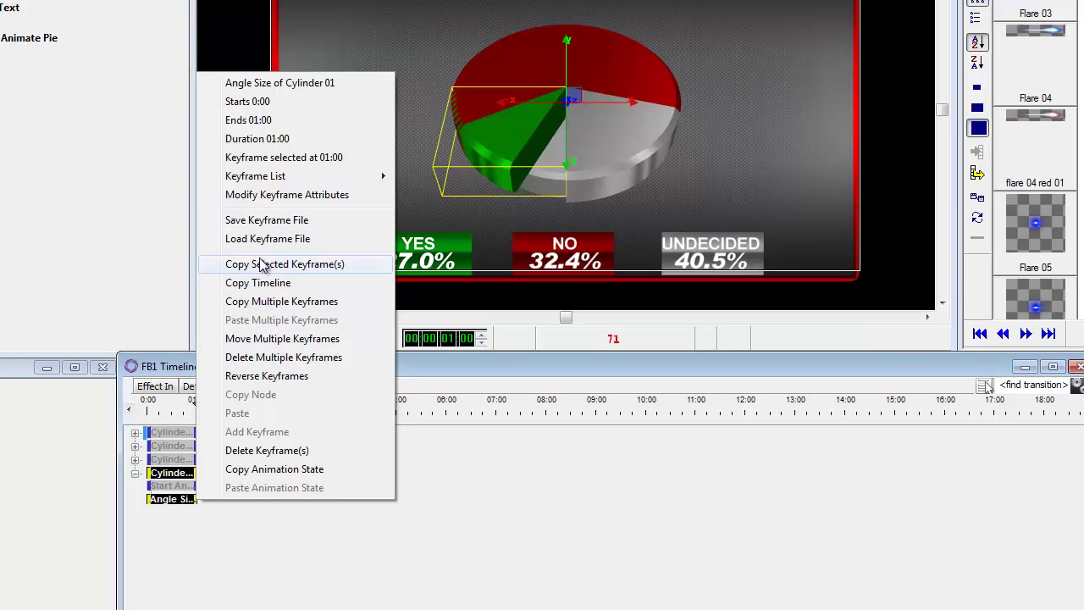
pyautogui.click(275, 195)
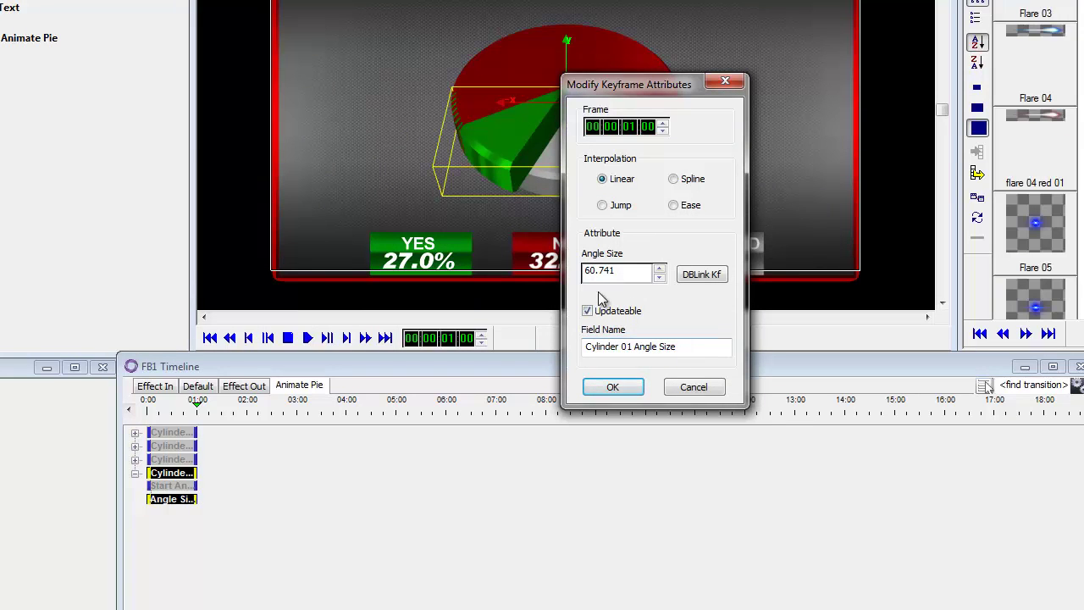
pyautogui.click(695, 390)
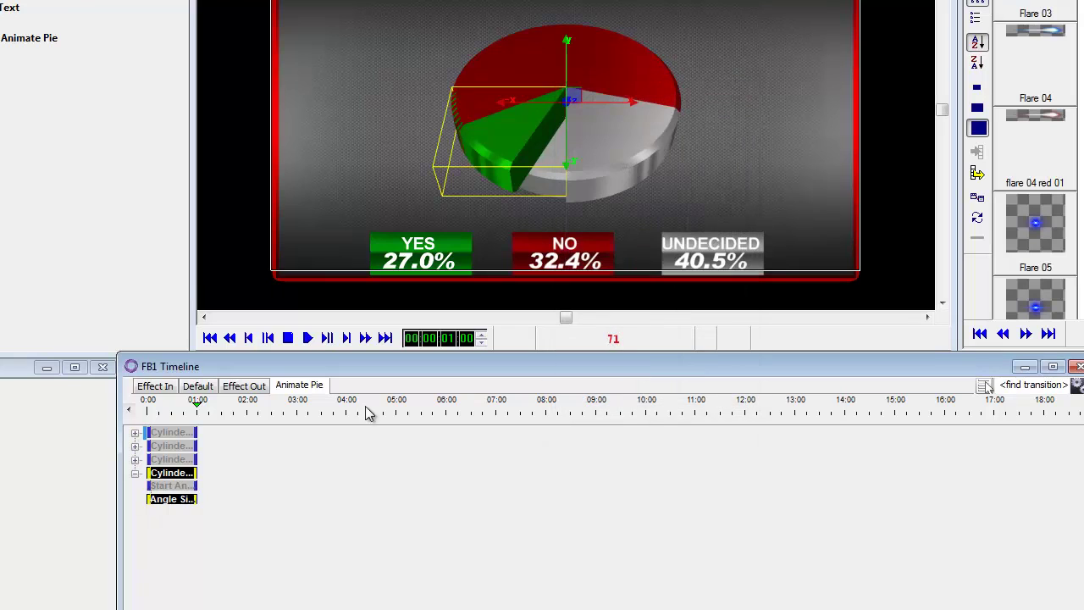
# Step: Inspect the attributes and field names of Cylinder 01's Start Angle keyframes at 01:00 and 0:00 without changing them
pyautogui.click(178, 486)
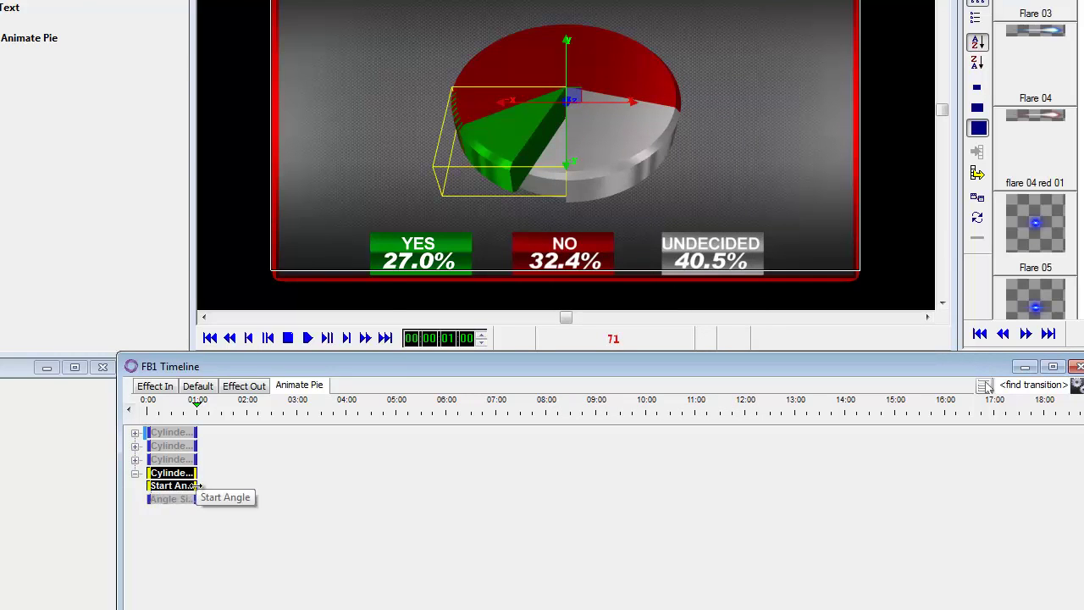
pyautogui.rightClick(194, 486)
pyautogui.click(254, 179)
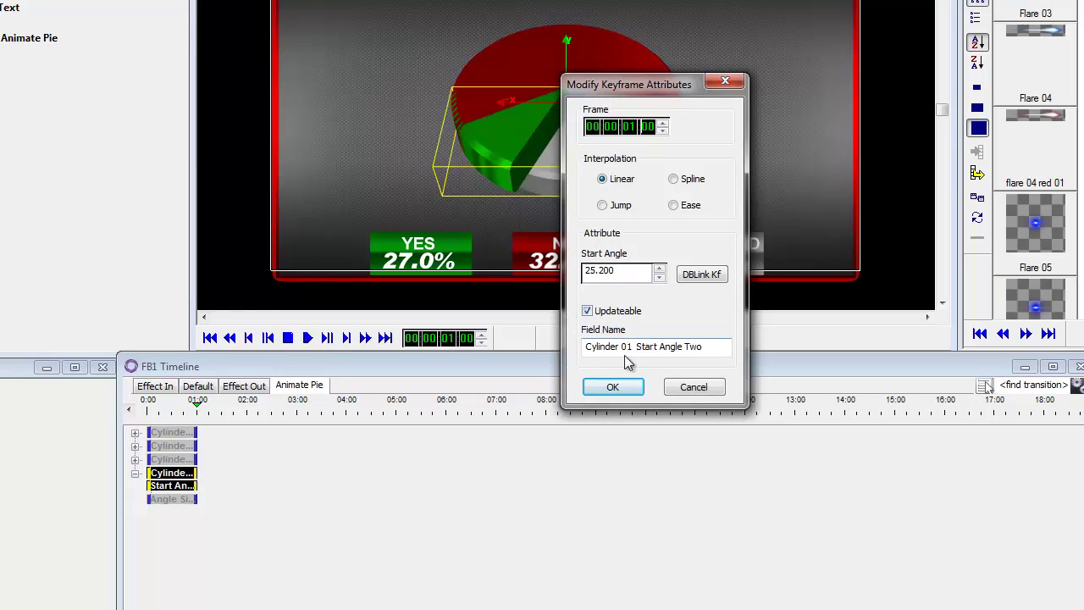
pyautogui.click(695, 387)
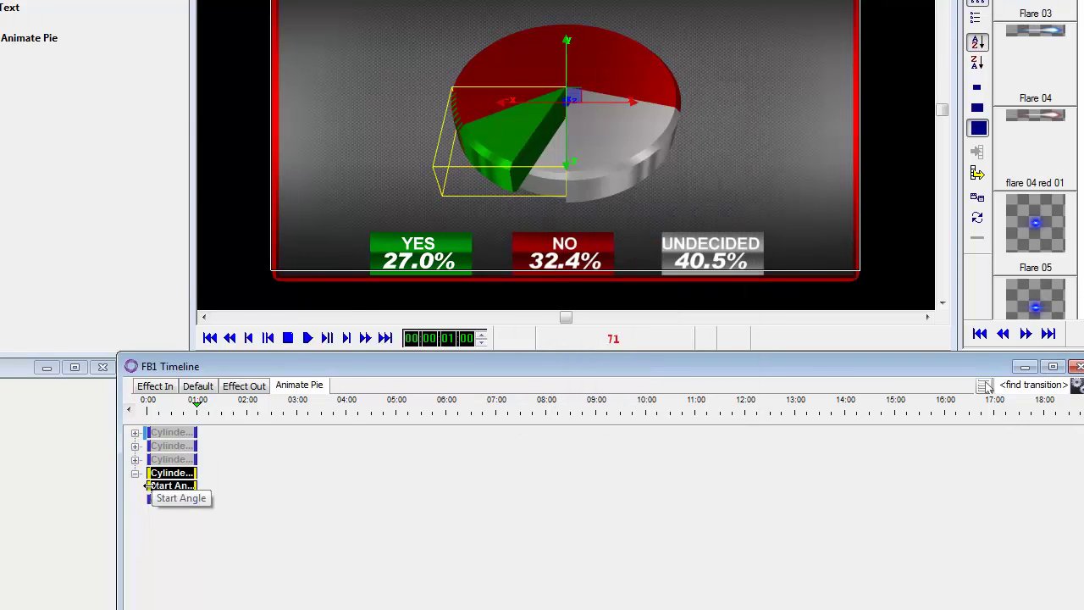
pyautogui.rightClick(153, 485)
pyautogui.click(331, 181)
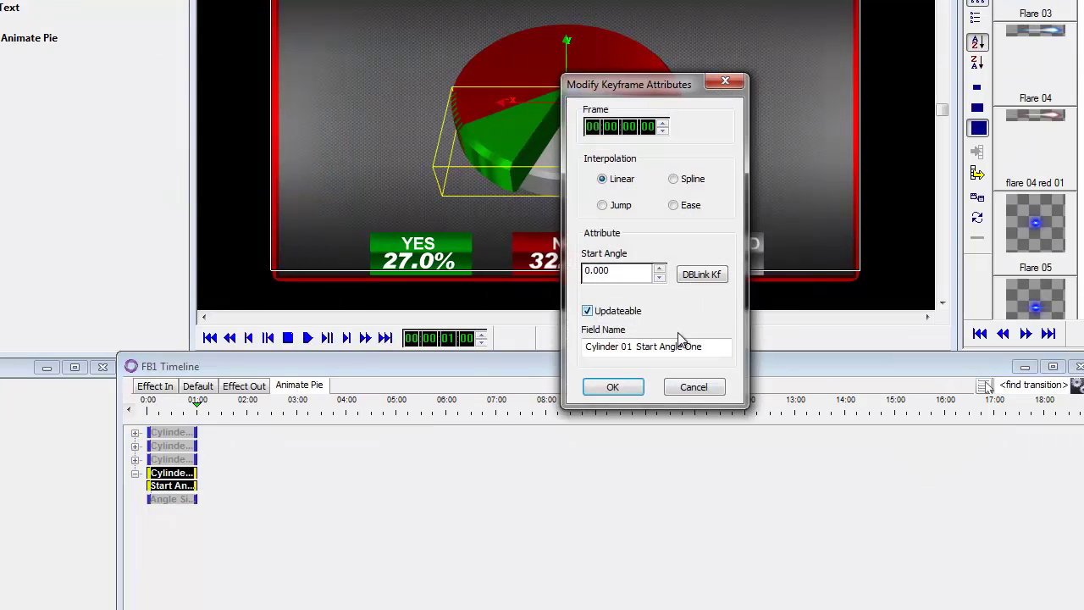
pyautogui.click(699, 389)
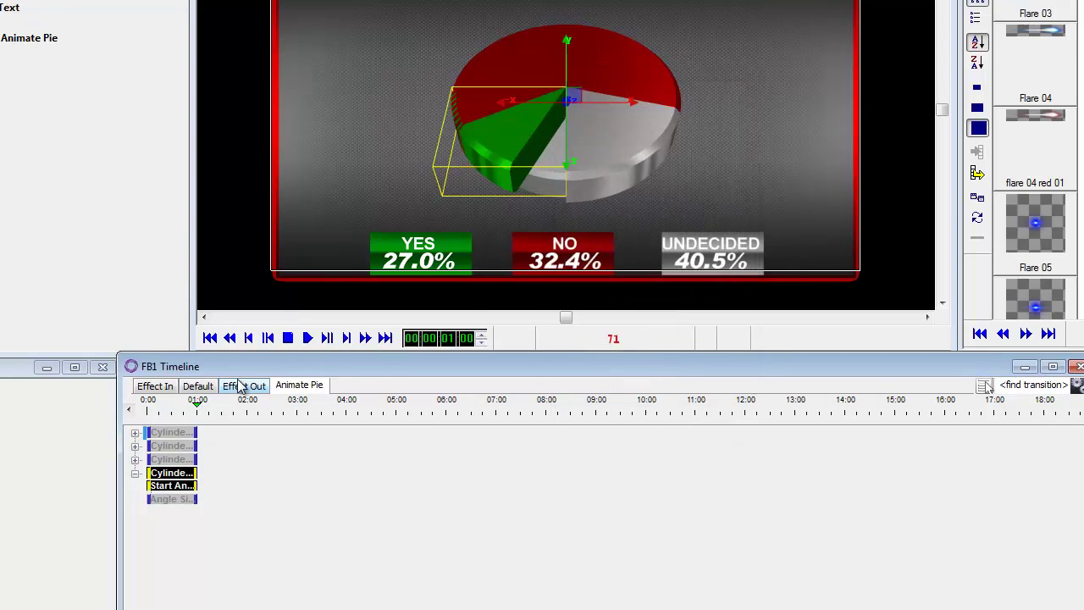
# Step: Return the Animate Pie playhead to 0:00 and deselect Cylinder 01
pyautogui.moveTo(197, 410); pyautogui.dragTo(148, 410)
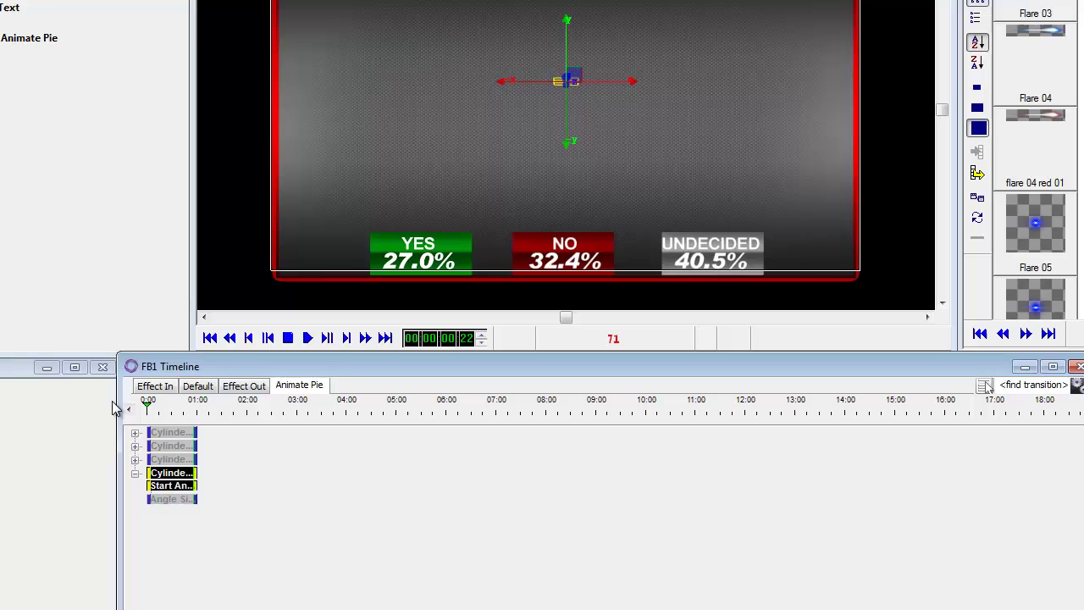
pyautogui.click(172, 432)
pyautogui.click(29, 37)
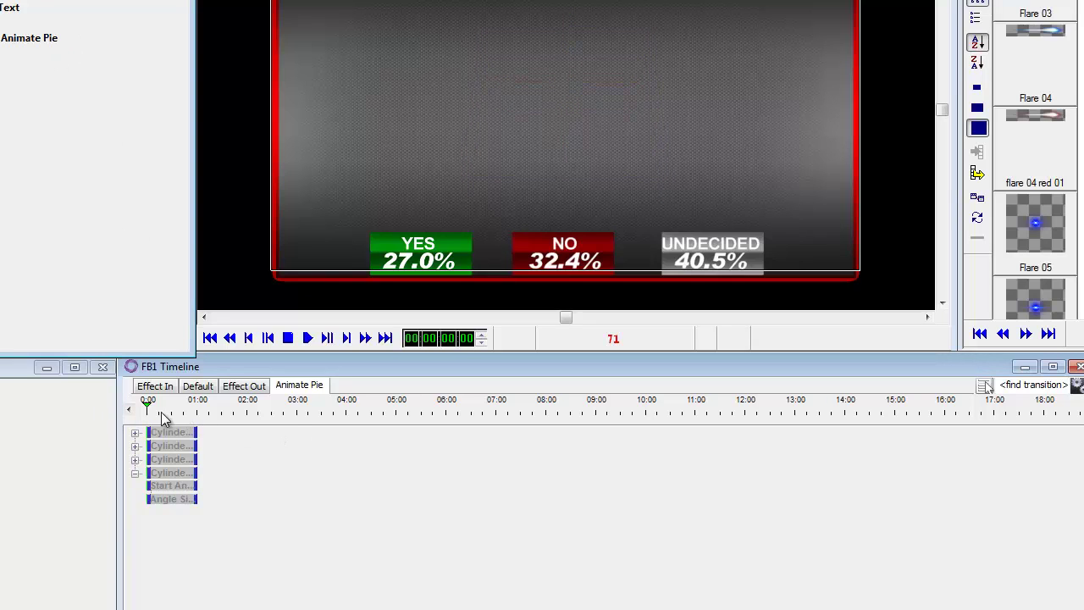
pyautogui.moveTo(149, 407); pyautogui.dragTo(95, 400)
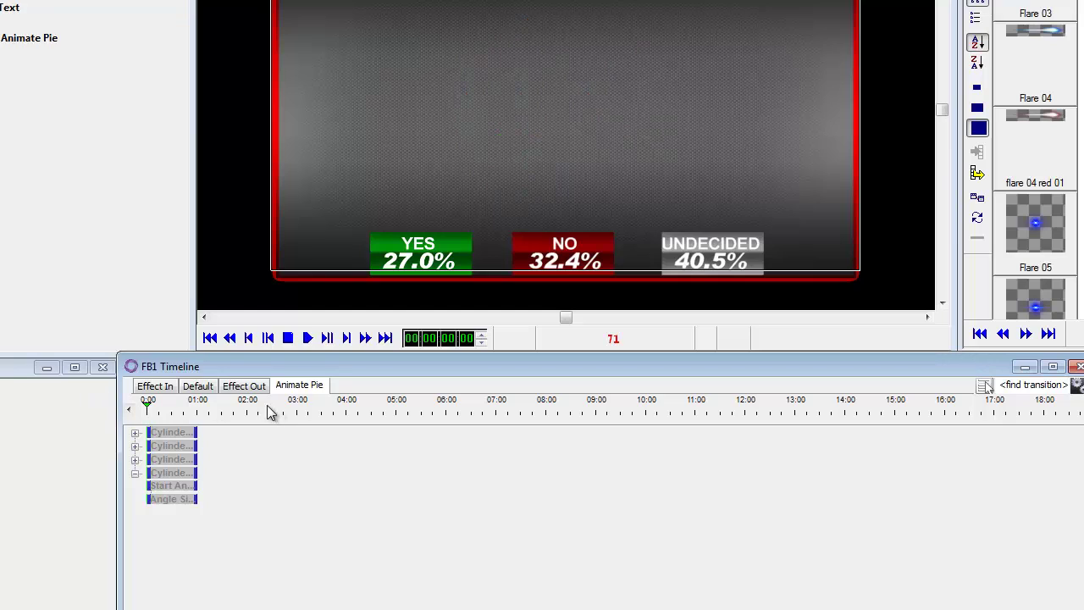
# Step: Review the Default timeline and scrub through the Effect In timeline, ending on the Animate Pie timeline
pyautogui.click(202, 386)
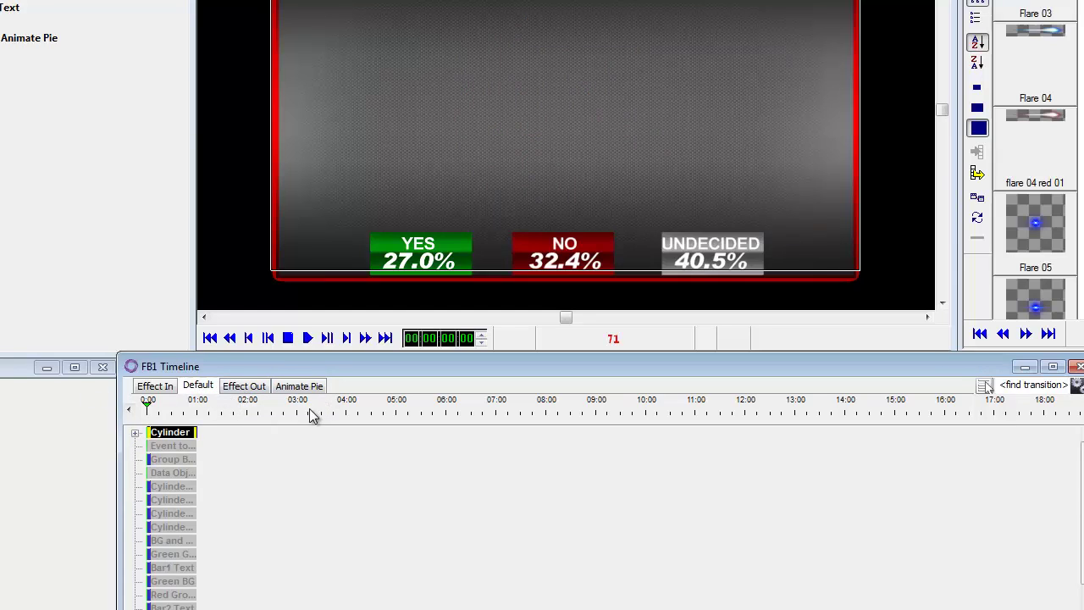
pyautogui.click(155, 386)
pyautogui.moveTo(159, 413); pyautogui.dragTo(197, 412)
pyautogui.click(303, 387)
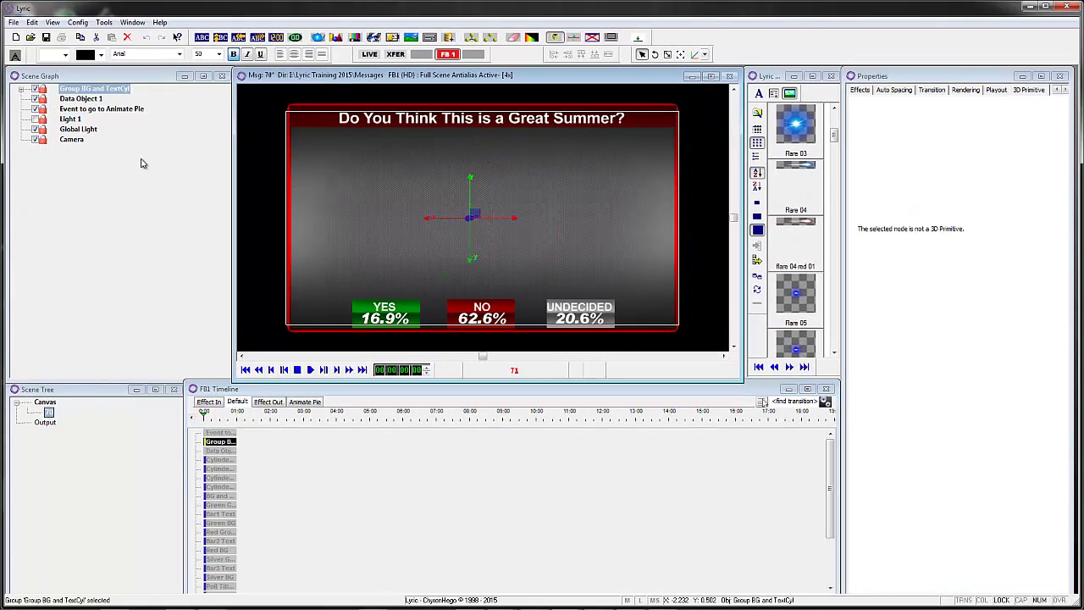
# Step: Select Data Object 1 and review the Animate Pie and Default timelines, ending on the Effect In timeline
pyautogui.click(95, 100)
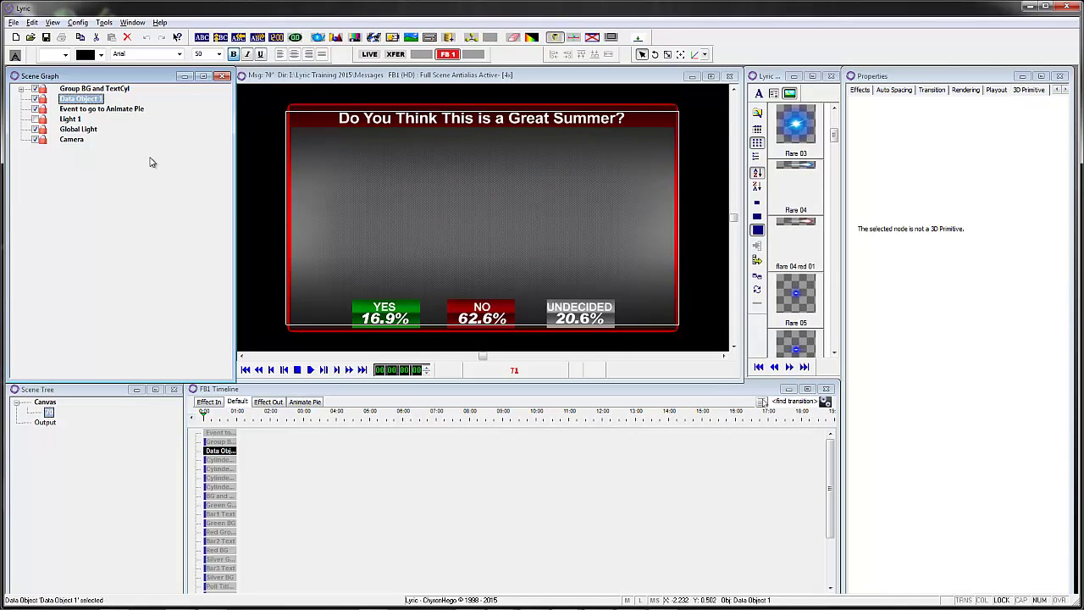
pyautogui.click(305, 402)
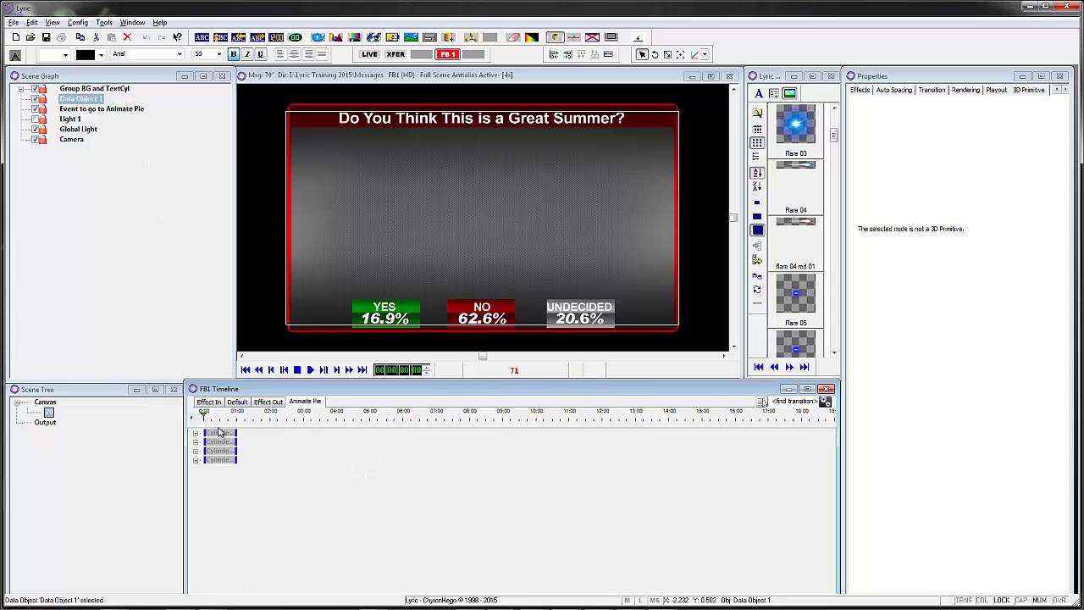
pyautogui.click(240, 402)
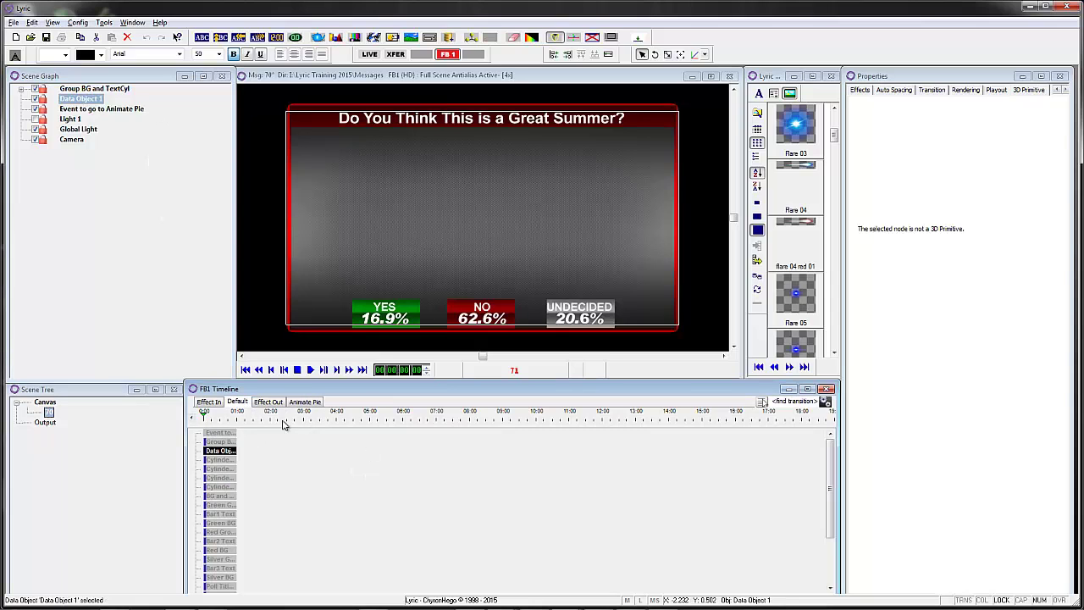
pyautogui.click(216, 404)
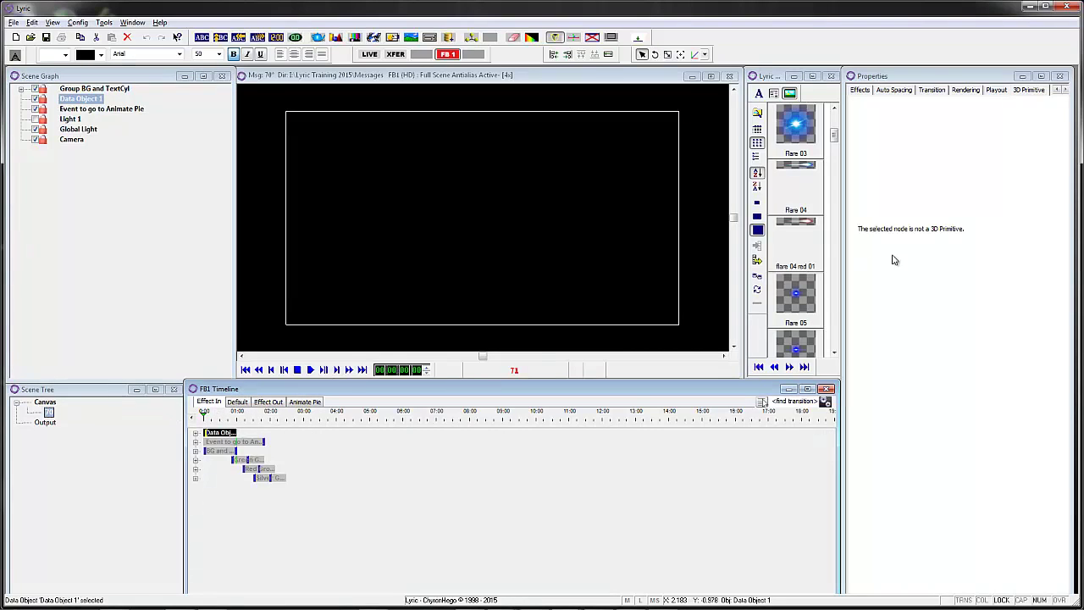
# Step: Open the settings of Data Object 1 and review its XML source, CustomPoll table and bound data columns
pyautogui.rightClick(917, 186)
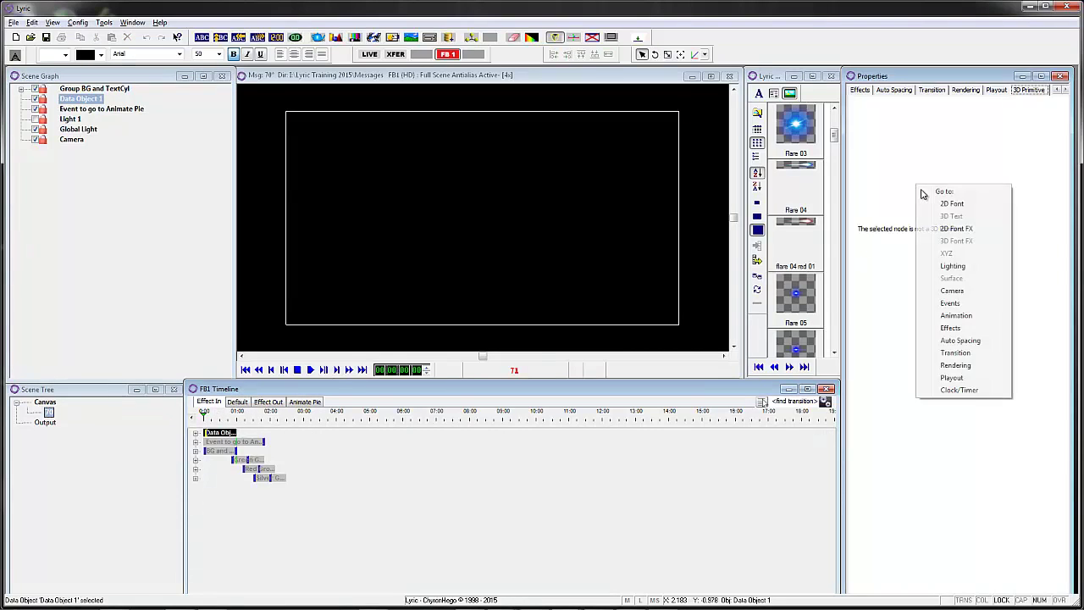
pyautogui.rightClick(88, 100)
pyautogui.click(138, 118)
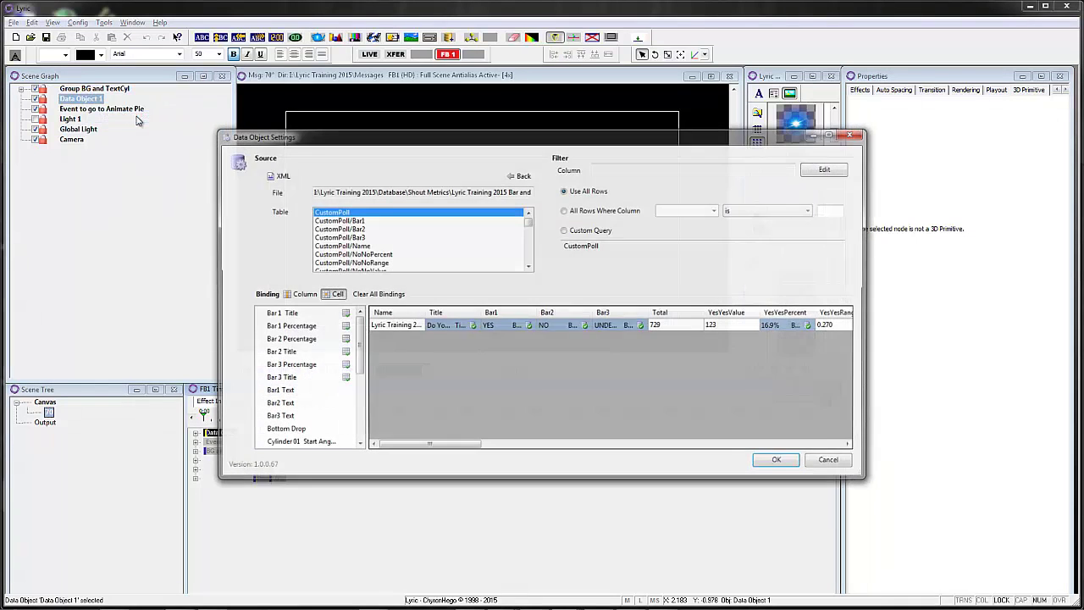
pyautogui.moveTo(429, 143); pyautogui.dragTo(393, 134)
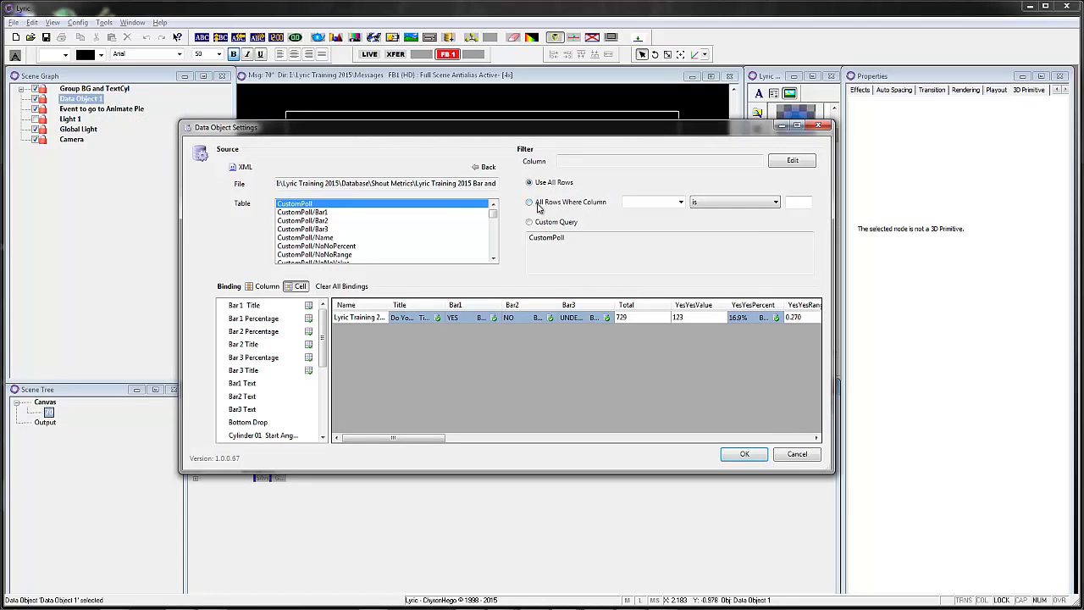
pyautogui.click(688, 306)
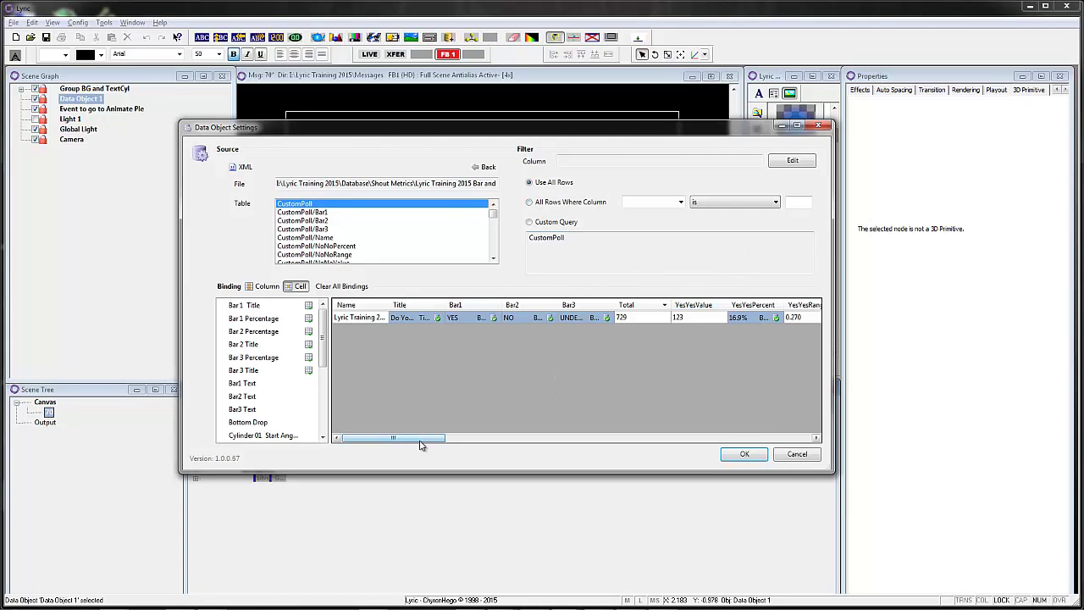
pyautogui.moveTo(421, 438); pyautogui.dragTo(323, 421)
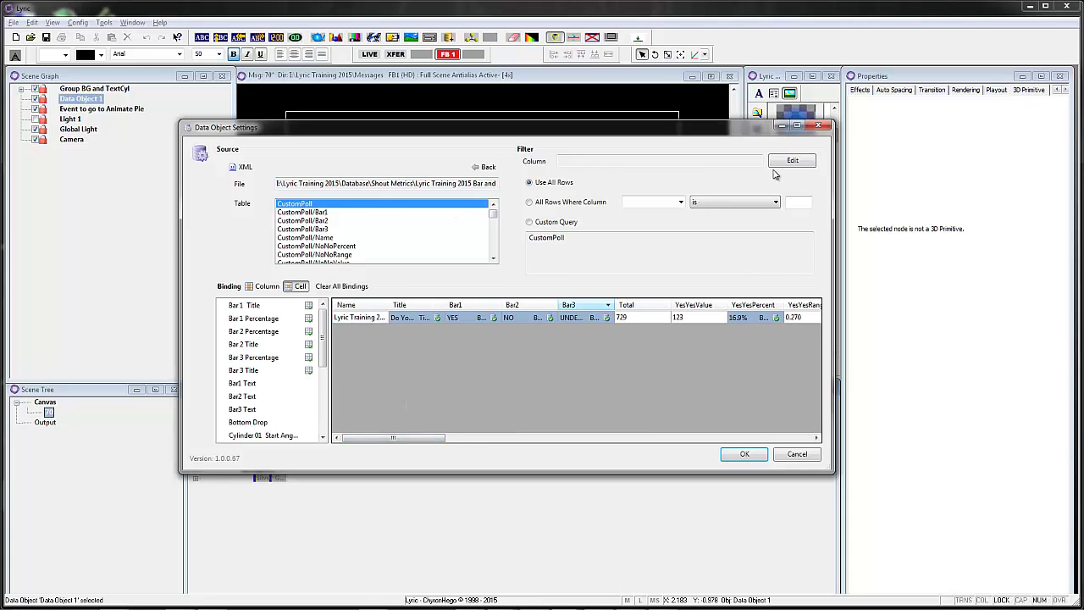
# Step: Try a column filter that ticks Name and Title, browse the remaining columns, and cancel without saving the data object settings
pyautogui.click(788, 164)
pyautogui.moveTo(506, 196); pyautogui.dragTo(700, 278)
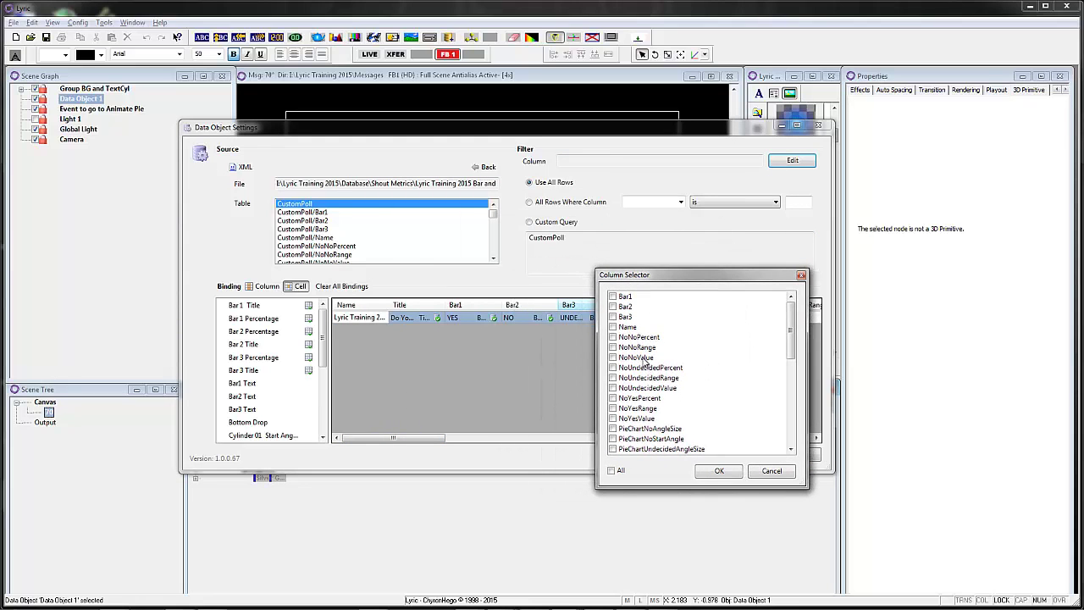
pyautogui.click(613, 328)
pyautogui.scroll(-4, 741, 364)
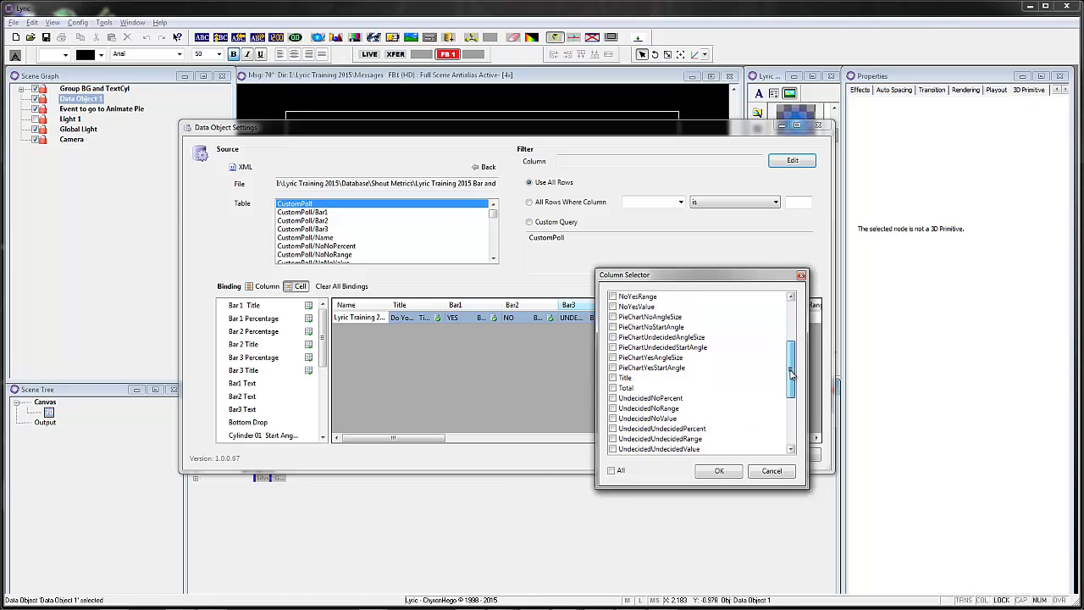
pyautogui.click(615, 368)
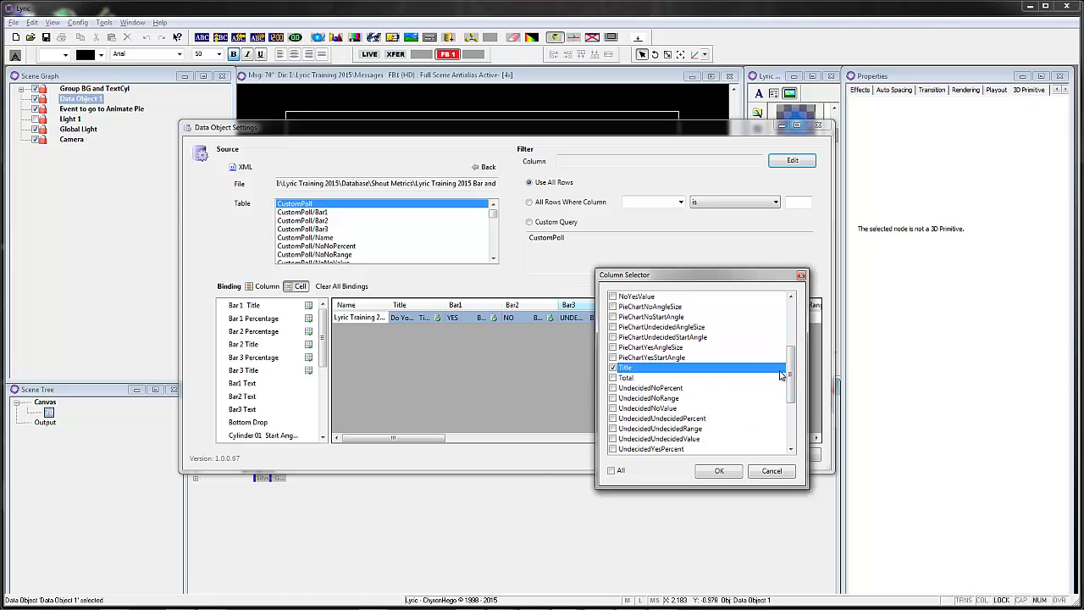
pyautogui.moveTo(791, 376); pyautogui.dragTo(791, 413)
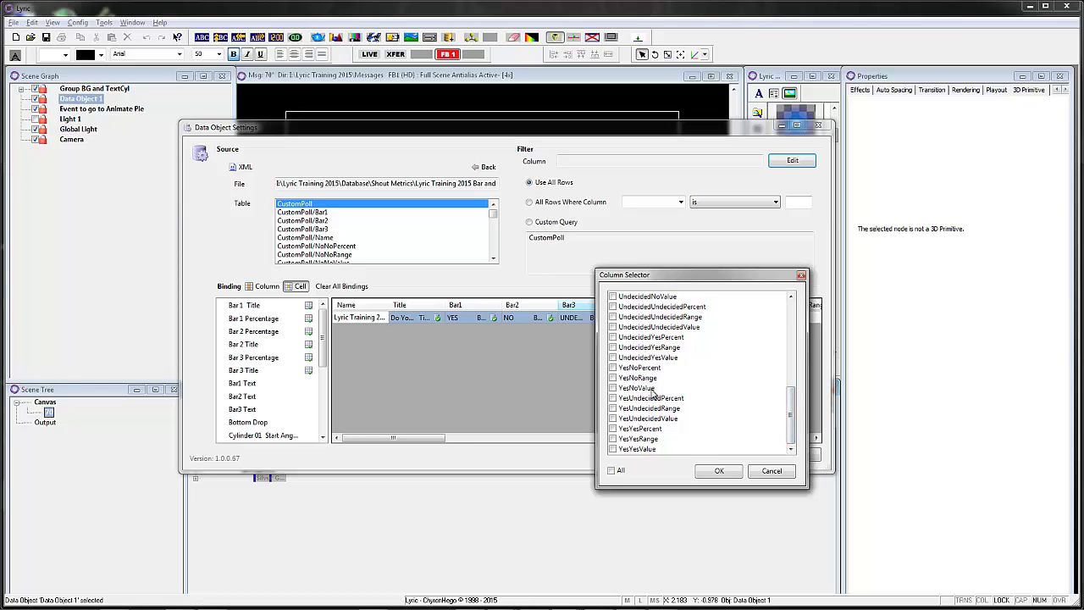
pyautogui.moveTo(792, 415); pyautogui.dragTo(790, 320)
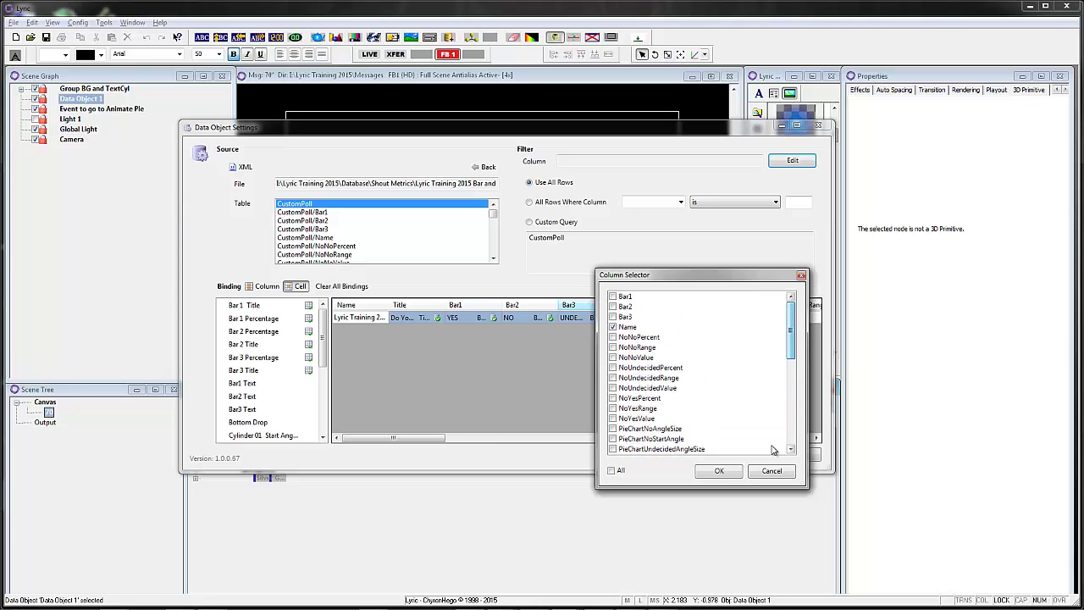
pyautogui.click(771, 471)
pyautogui.click(767, 454)
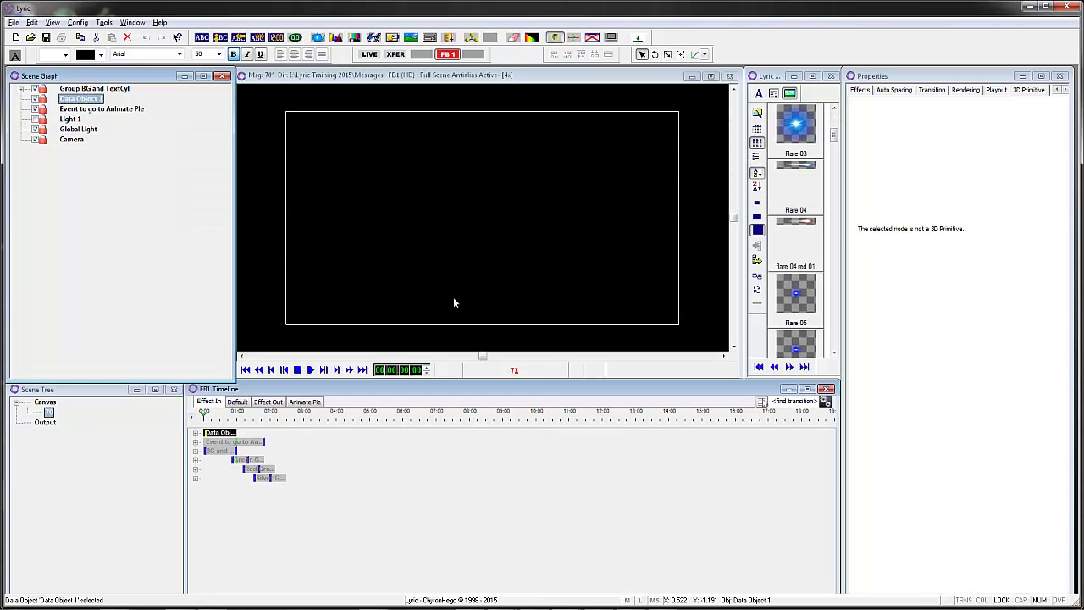
# Step: Reopen the settings of Data Object 1 and look at the formatting options of the Title column without applying any
pyautogui.rightClick(85, 100)
pyautogui.click(123, 121)
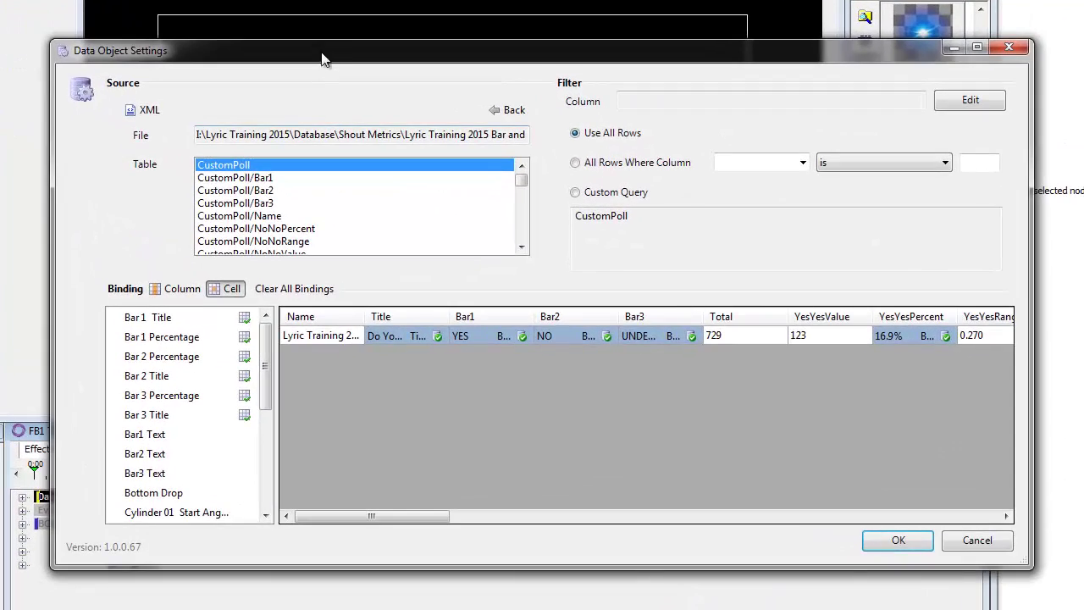
pyautogui.moveTo(322, 58); pyautogui.dragTo(334, 104)
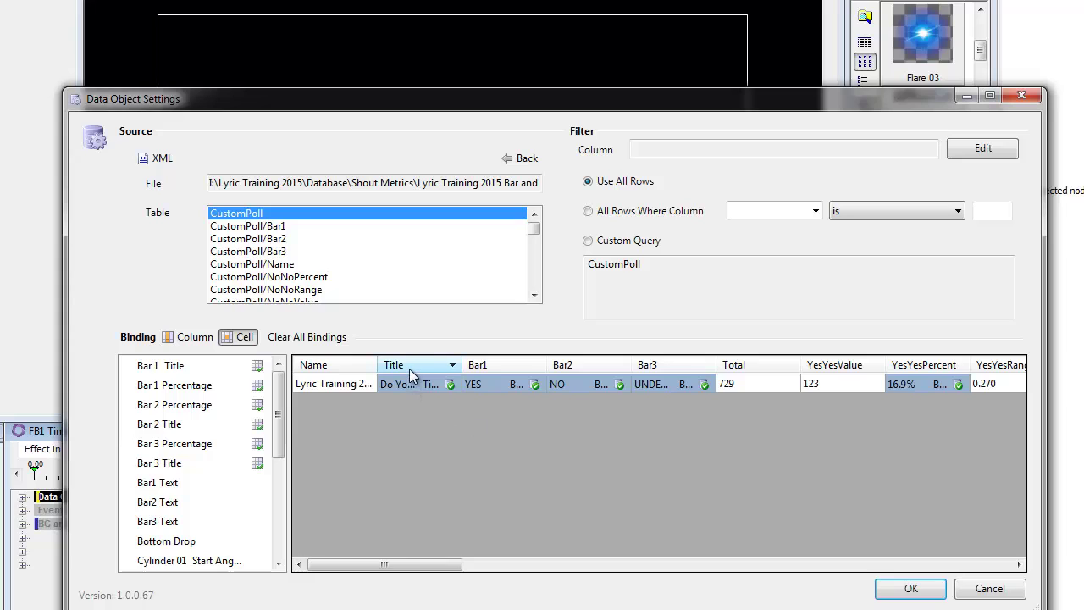
pyautogui.click(451, 365)
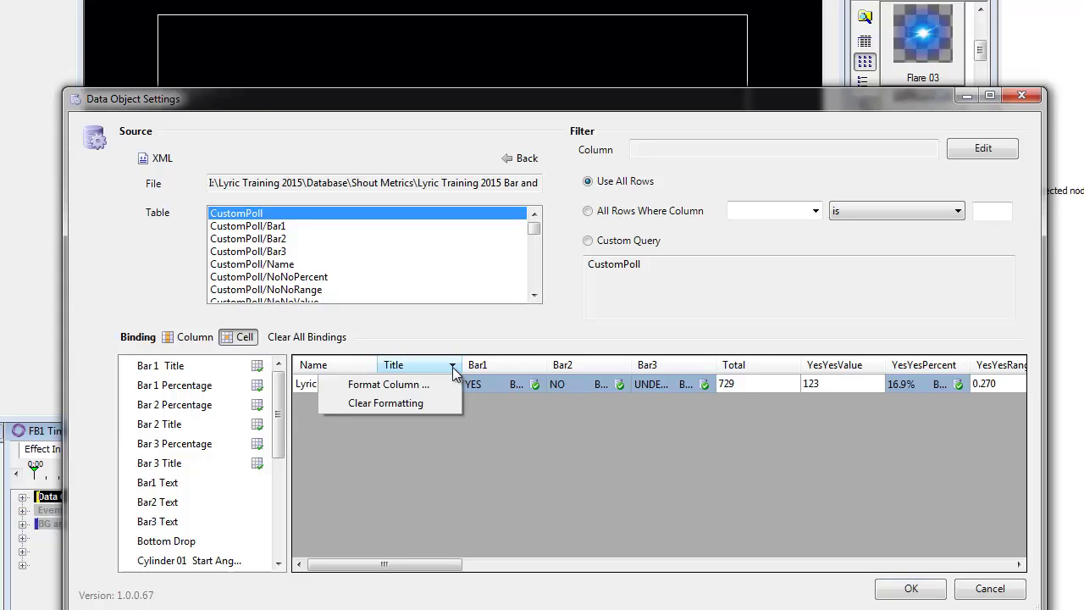
pyautogui.click(464, 325)
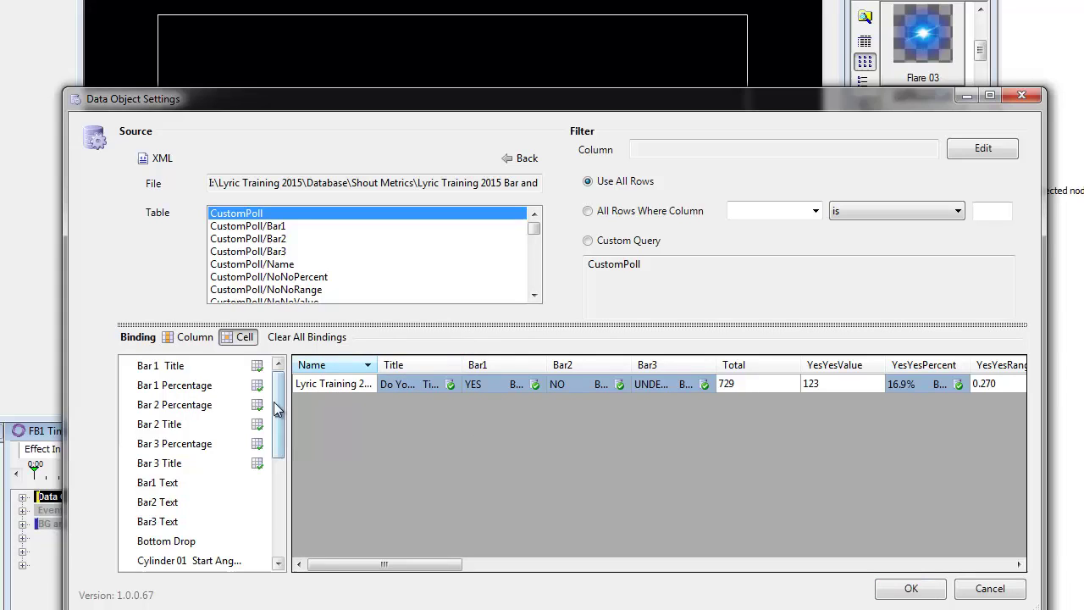
# Step: Review the list of bindable fields and check which objects are bound to the Bar1, Bar2, Bar3 and YesYesPercent cells
pyautogui.moveTo(282, 398); pyautogui.dragTo(271, 500)
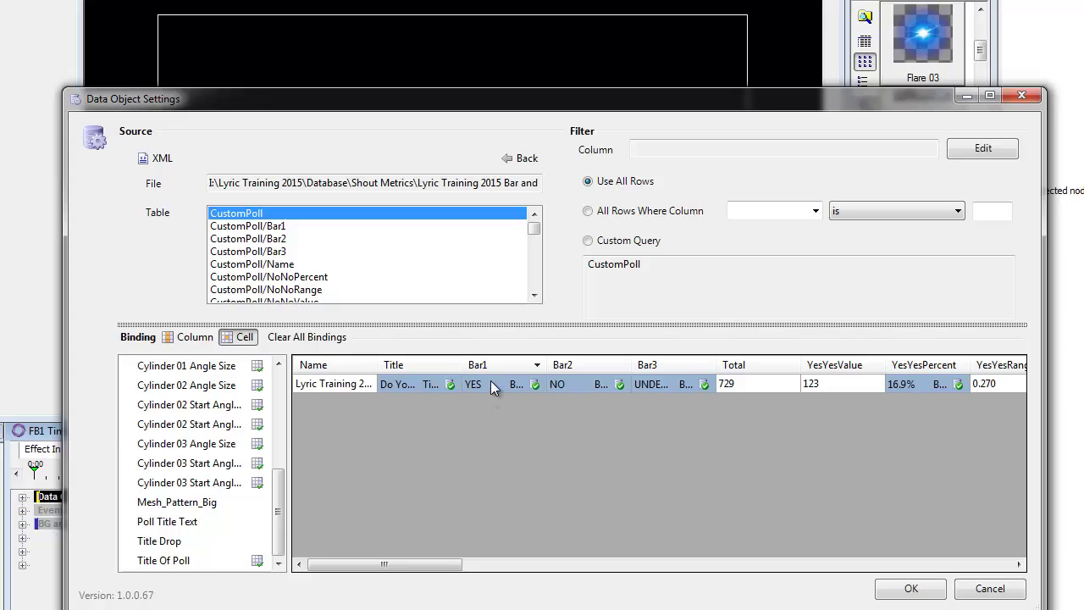
pyautogui.moveTo(489, 382)
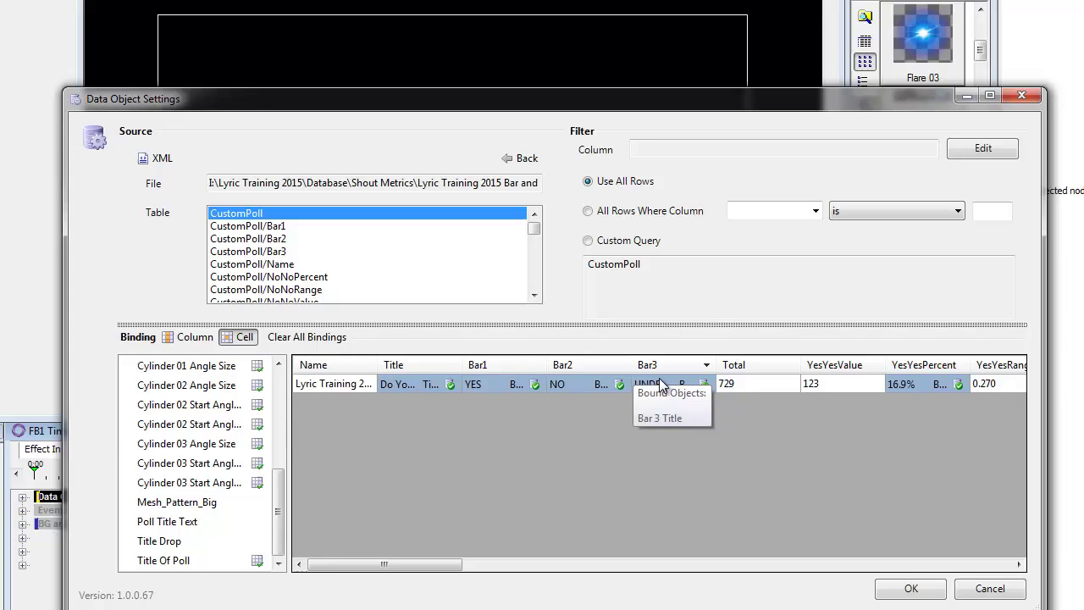
pyautogui.moveTo(436, 563); pyautogui.dragTo(521, 565)
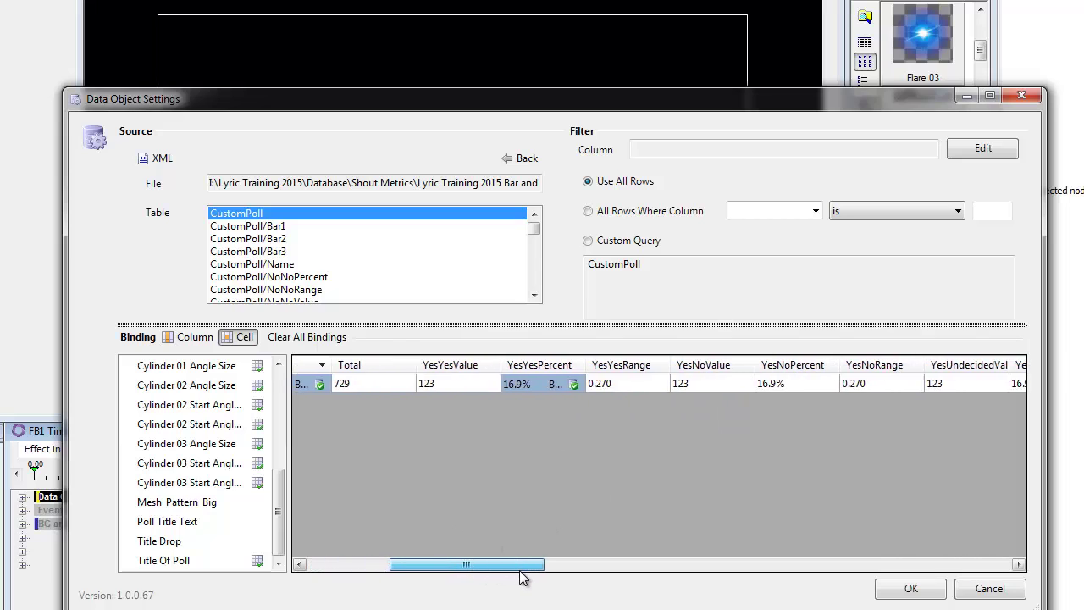
pyautogui.moveTo(560, 391)
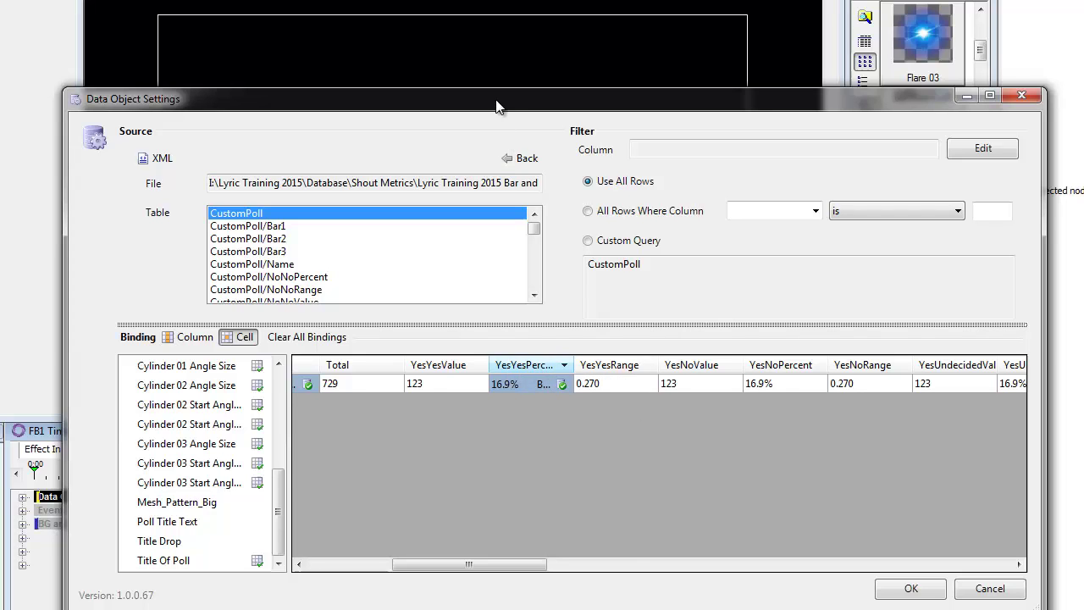
# Step: Move the data object settings aside and show the Default timeline so the poll graphic is visible behind them
pyautogui.moveTo(508, 99); pyautogui.dragTo(707, 217)
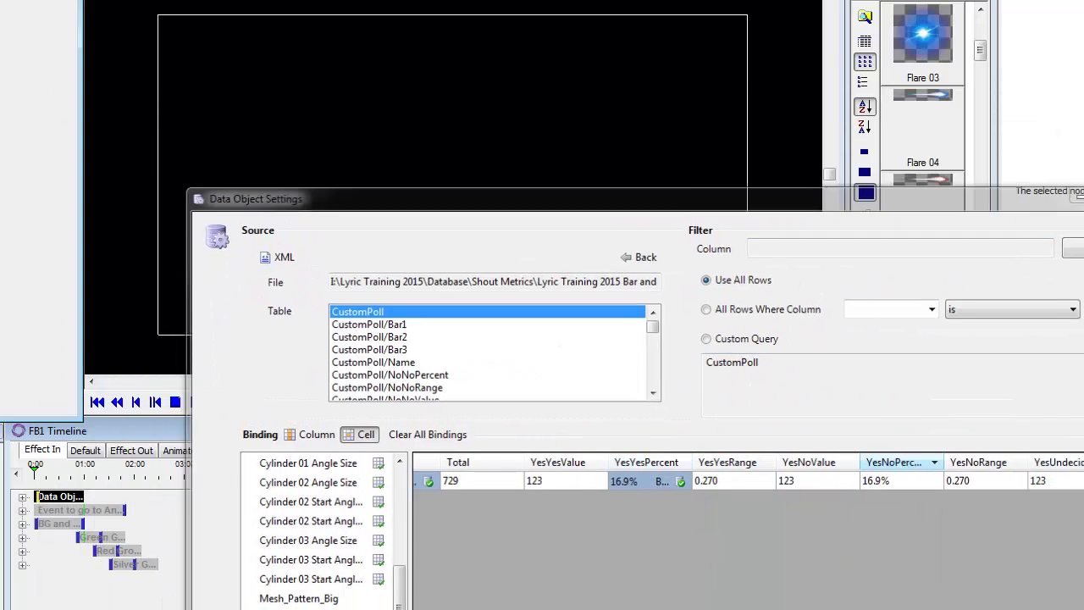
pyautogui.click(108, 500)
pyautogui.click(85, 450)
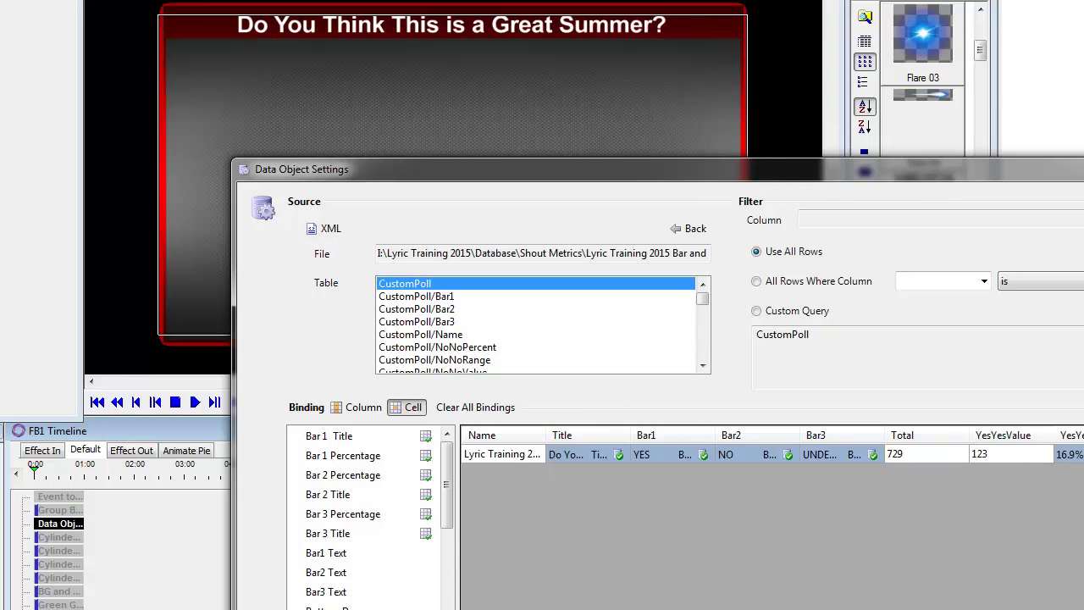
# Step: Examine the bound NoNoPercent and undecided percentage cells, continuing across the data row to the PieChart angle columns
pyautogui.hscroll(15, 771, 454)
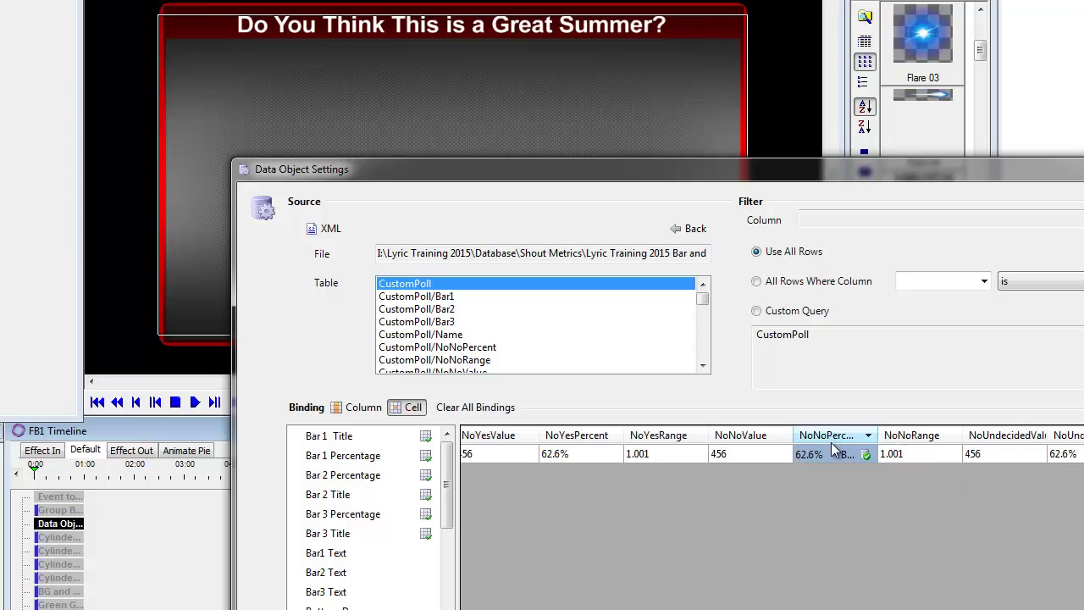
pyautogui.hscroll(10, 838, 458)
pyautogui.hscroll(5, 866, 462)
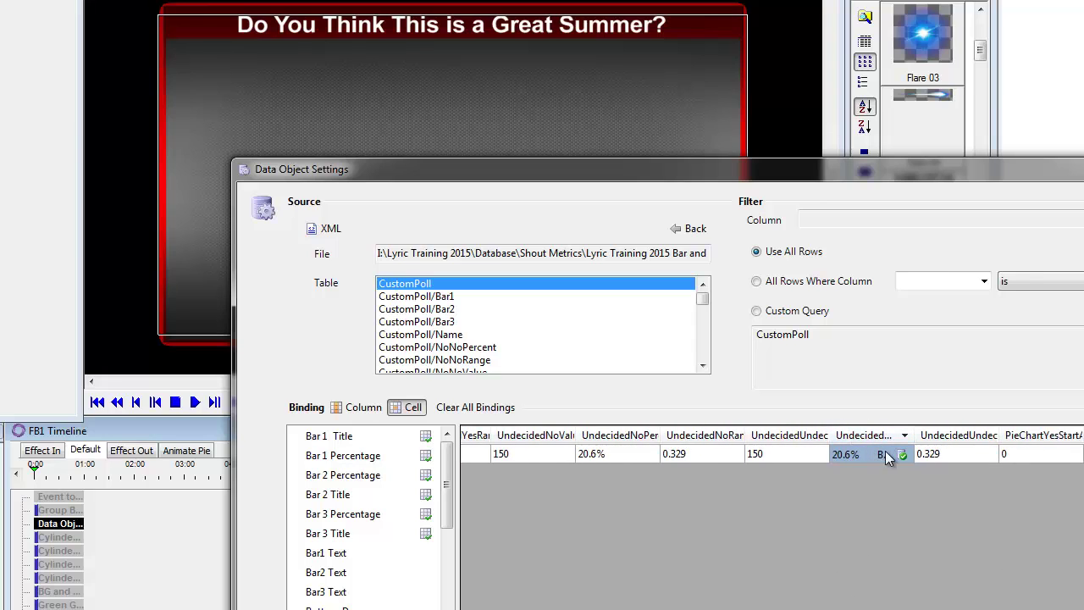
pyautogui.hscroll(5, 866, 462)
pyautogui.hscroll(2, 865, 461)
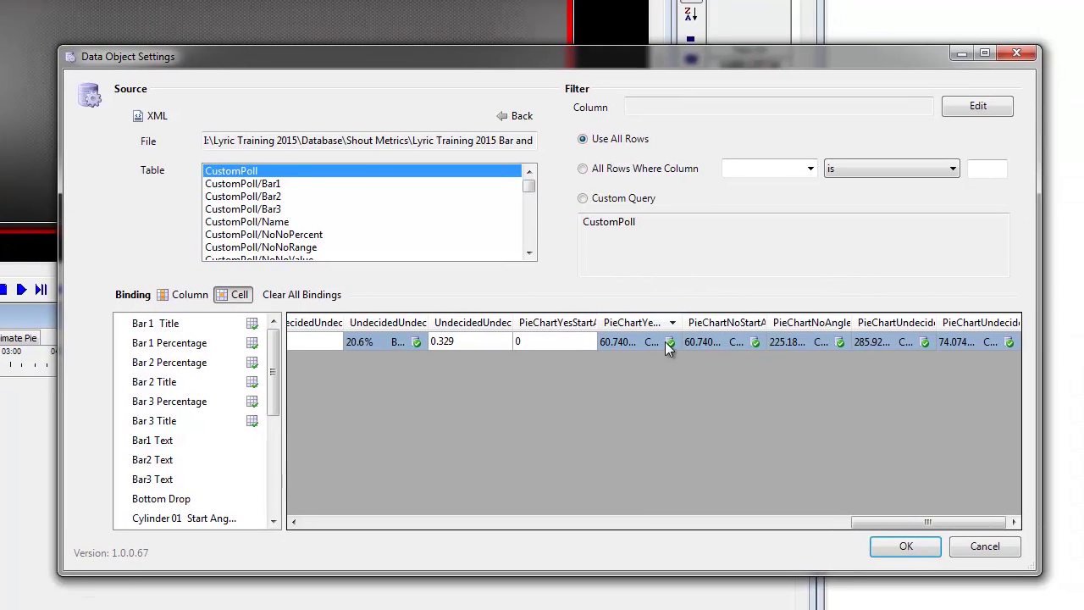
# Step: Check the objects bound to the PieChart angle cells, comparing the Yes angle size with the No start angle
pyautogui.moveTo(668, 344)
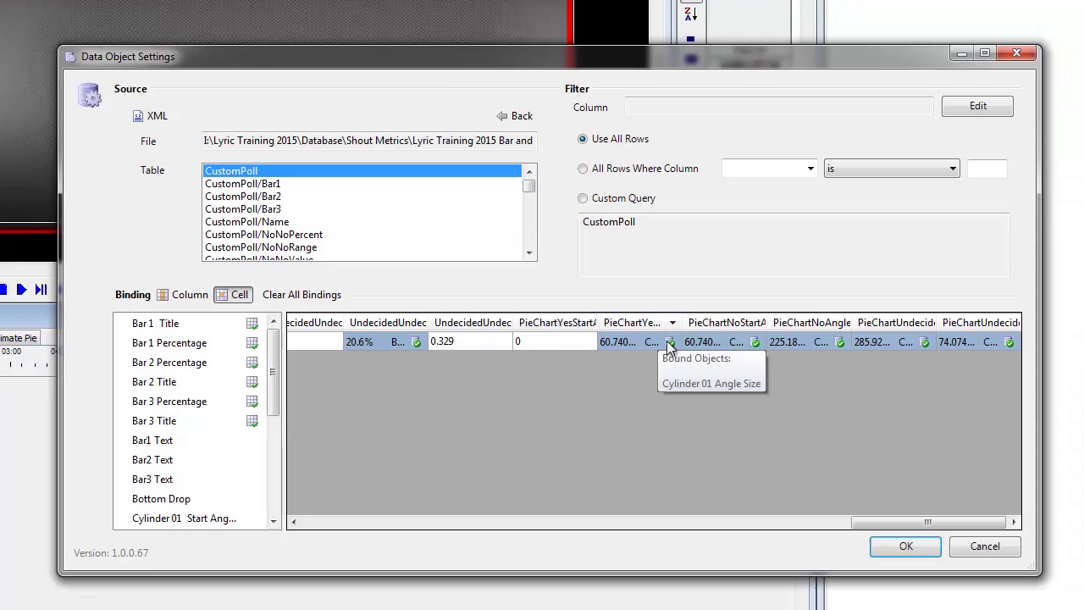
pyautogui.moveTo(414, 61); pyautogui.dragTo(415, 218)
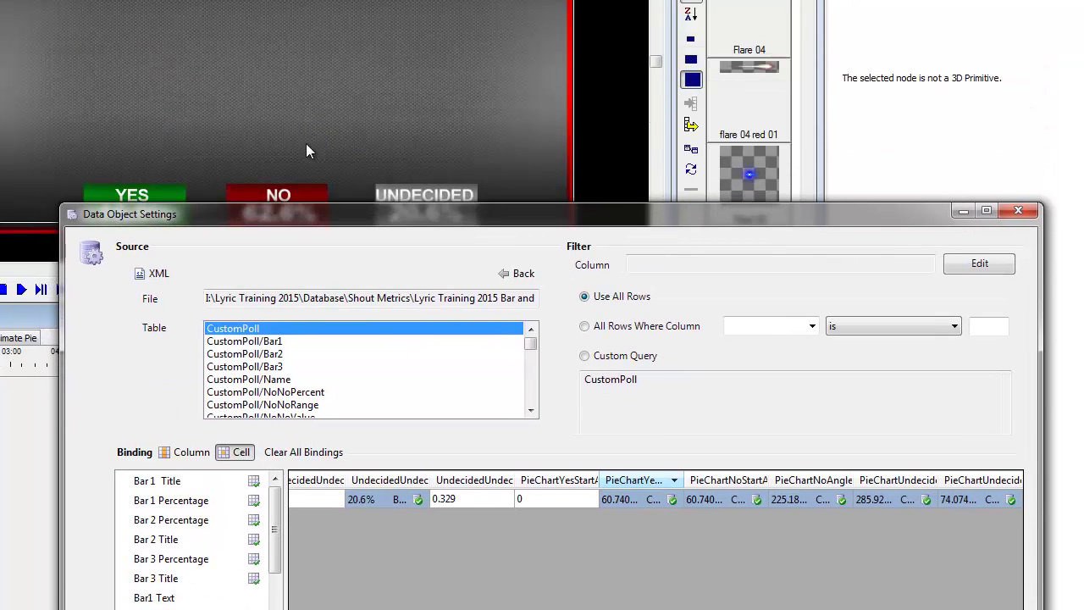
pyautogui.moveTo(571, 209); pyautogui.dragTo(521, 136)
pyautogui.moveTo(607, 423)
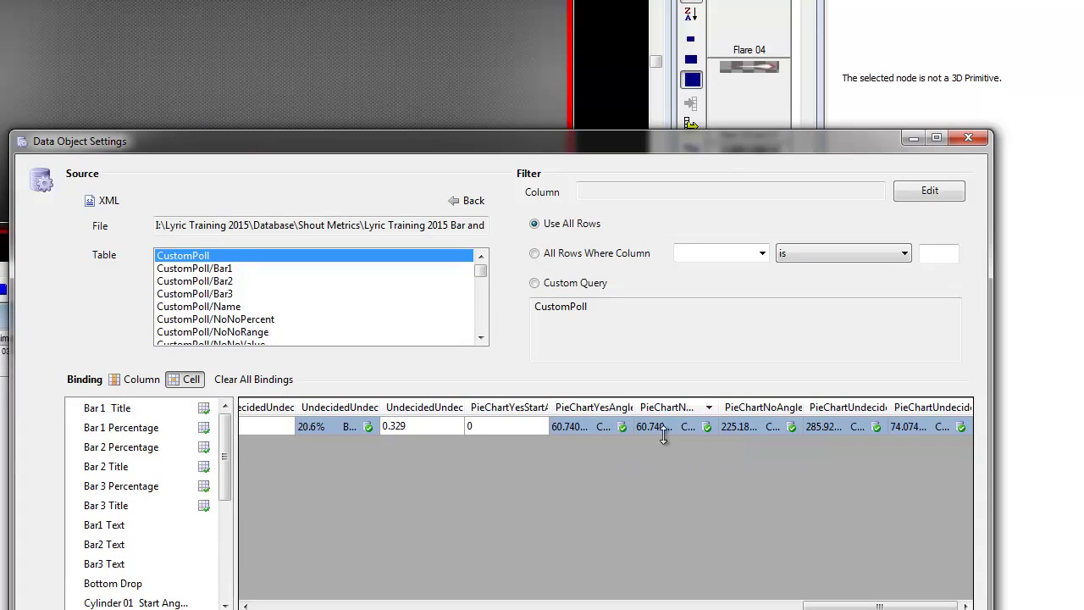
pyautogui.click(707, 431)
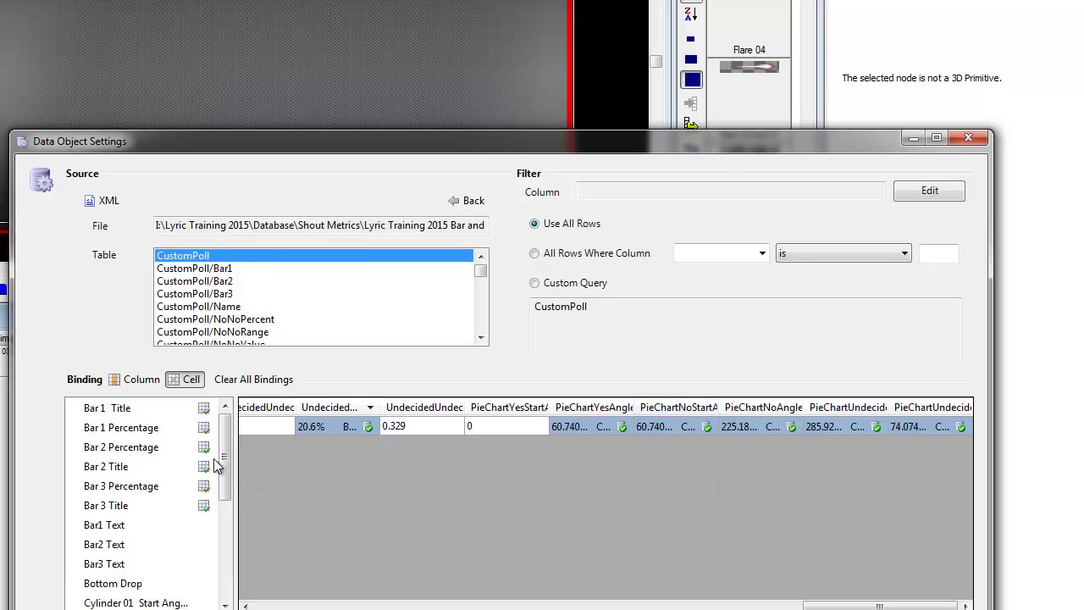
# Step: Widen the binding list to read the full cylinder field names and inspect Cylinder 02's angle size and start angle bindings
pyautogui.moveTo(226, 462); pyautogui.dragTo(226, 531)
pyautogui.click(144, 491)
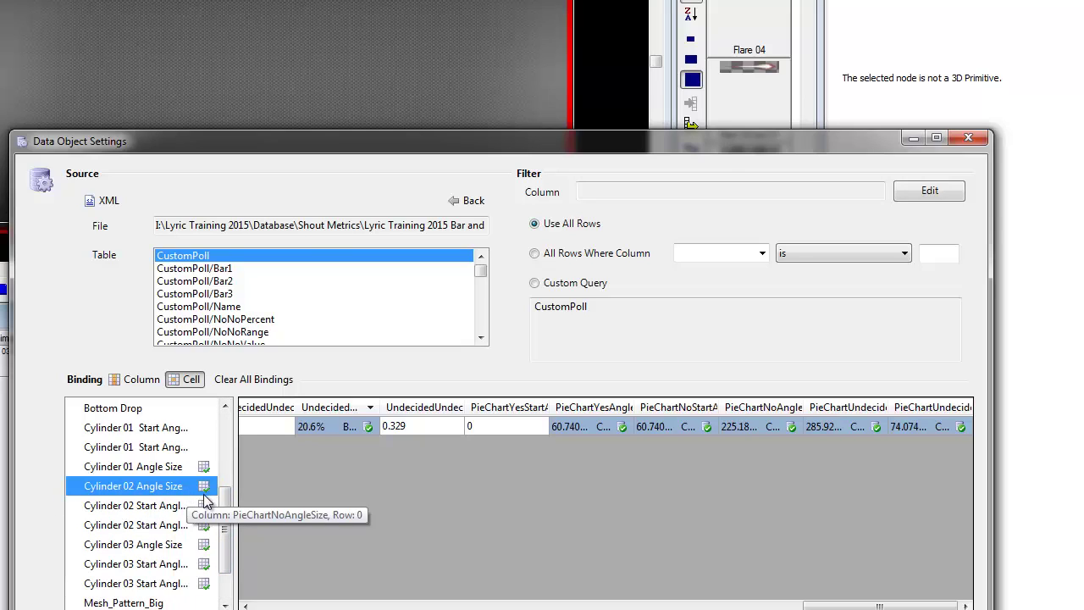
pyautogui.moveTo(237, 513); pyautogui.dragTo(324, 511)
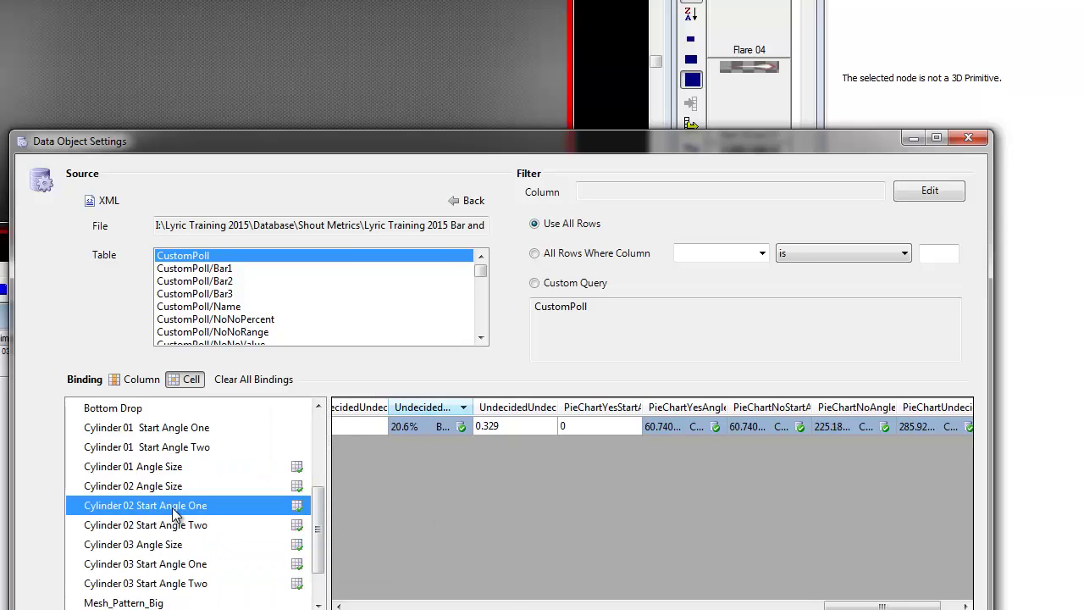
pyautogui.moveTo(856, 607); pyautogui.dragTo(872, 607)
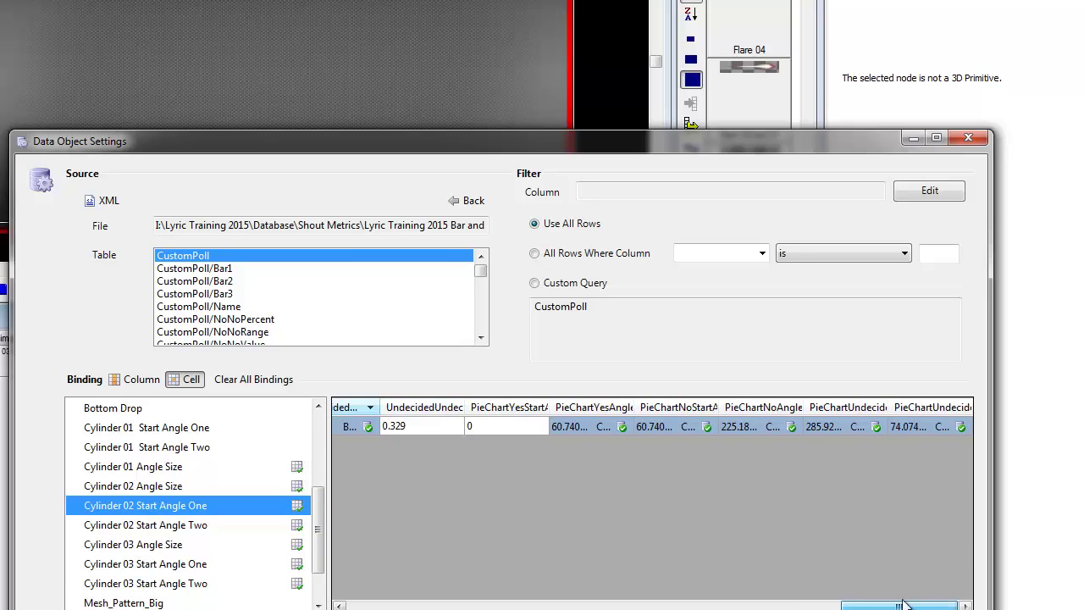
# Step: Check the objects bound to the PieChart No and Undecided angle cells, and close the data object settings
pyautogui.moveTo(707, 430)
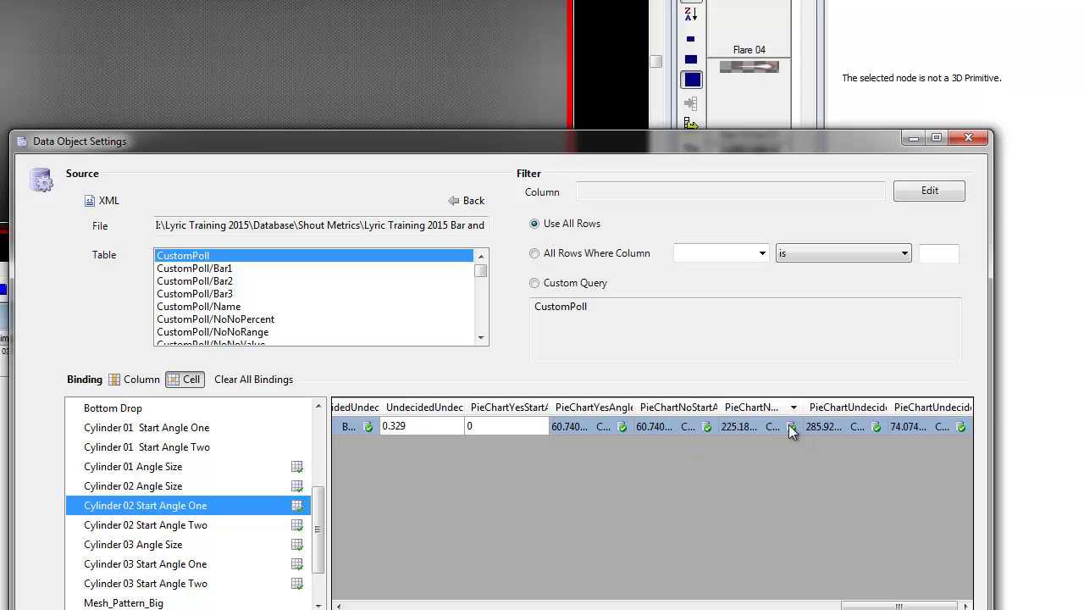
pyautogui.moveTo(790, 427)
pyautogui.moveTo(880, 427)
pyautogui.press('Return')
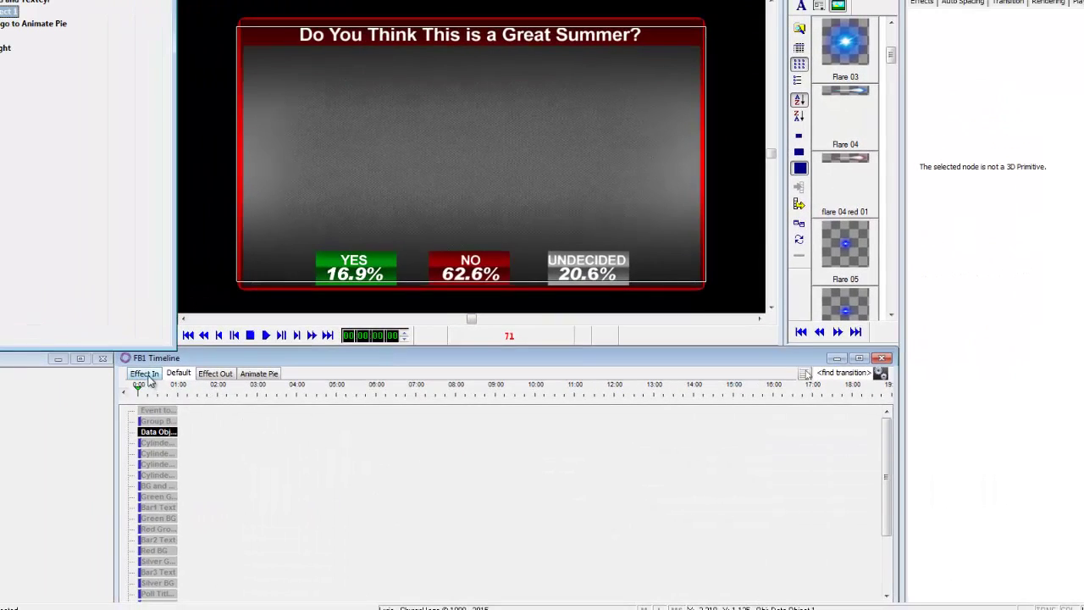
# Step: Show the data object's event properties at the start of the Effect In timeline
pyautogui.click(146, 374)
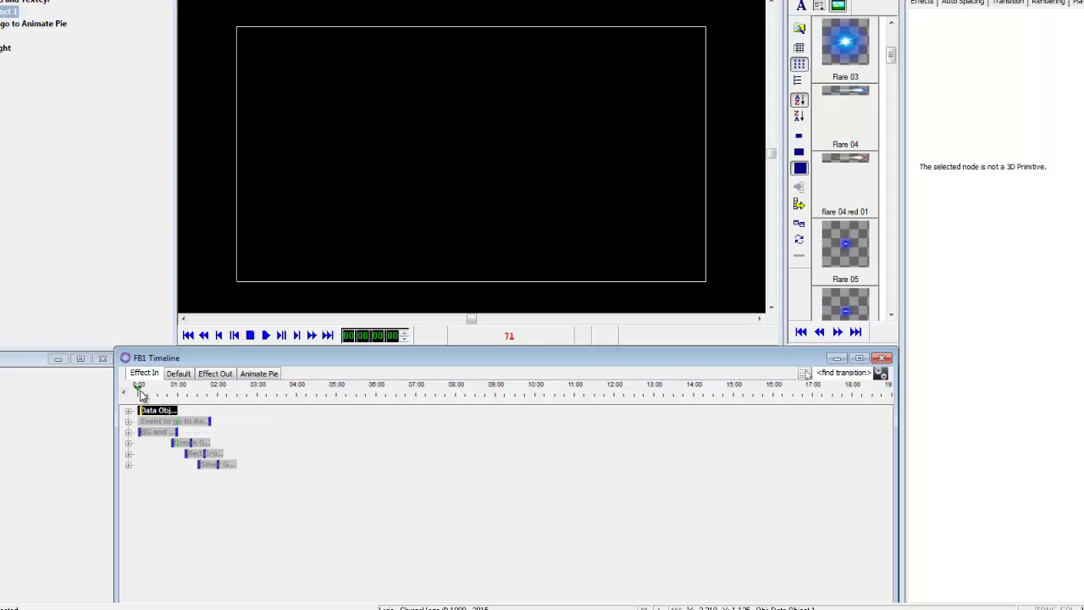
pyautogui.click(141, 396)
pyautogui.rightClick(931, 172)
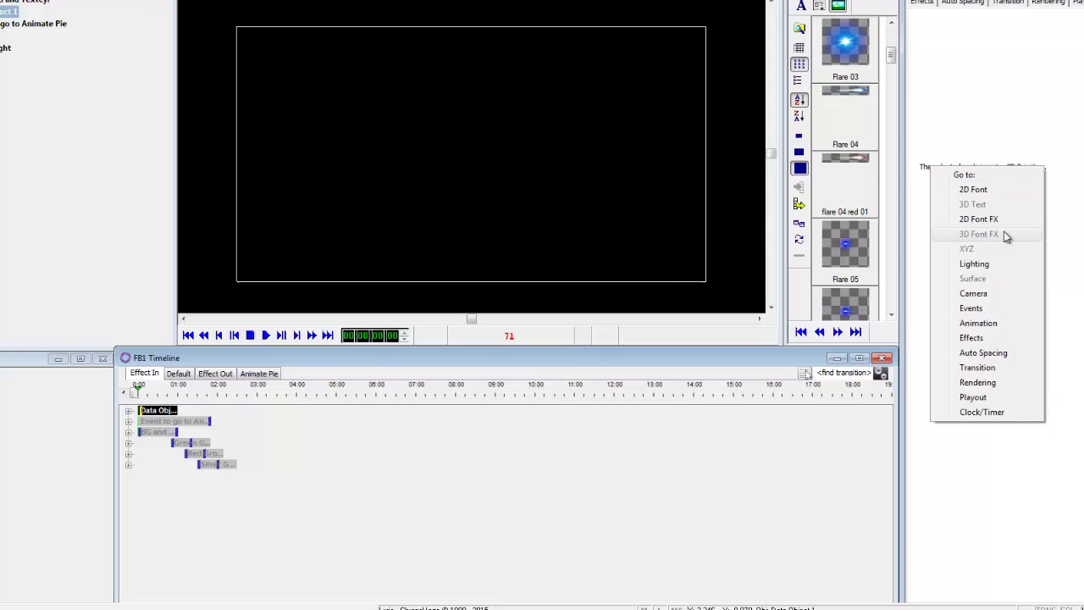
pyautogui.click(983, 308)
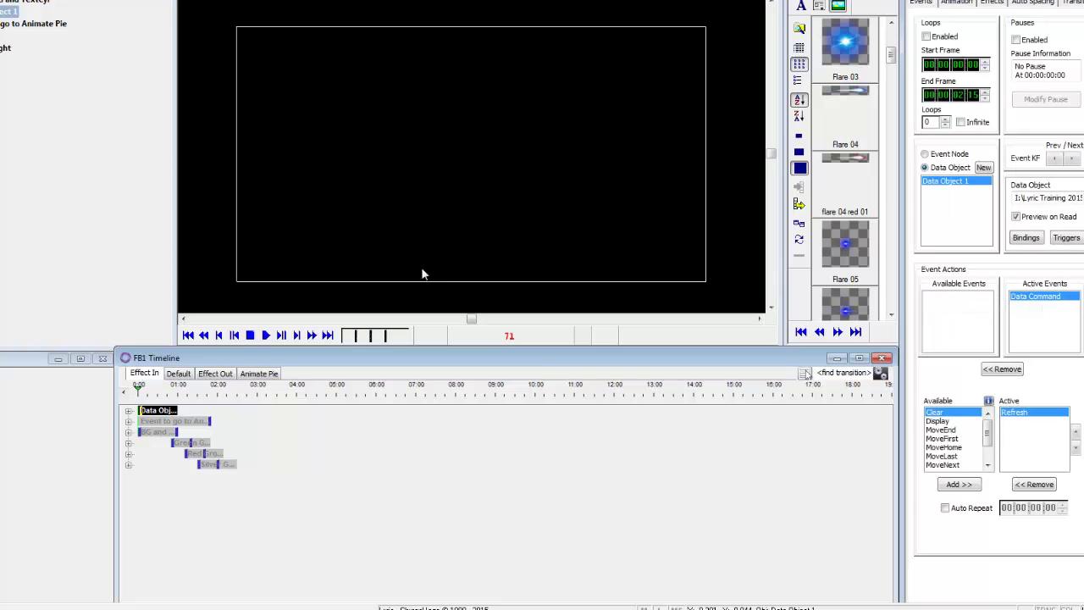
# Step: Step through the first frames of Effect In to examine the data command assigned at each one
pyautogui.click(188, 335)
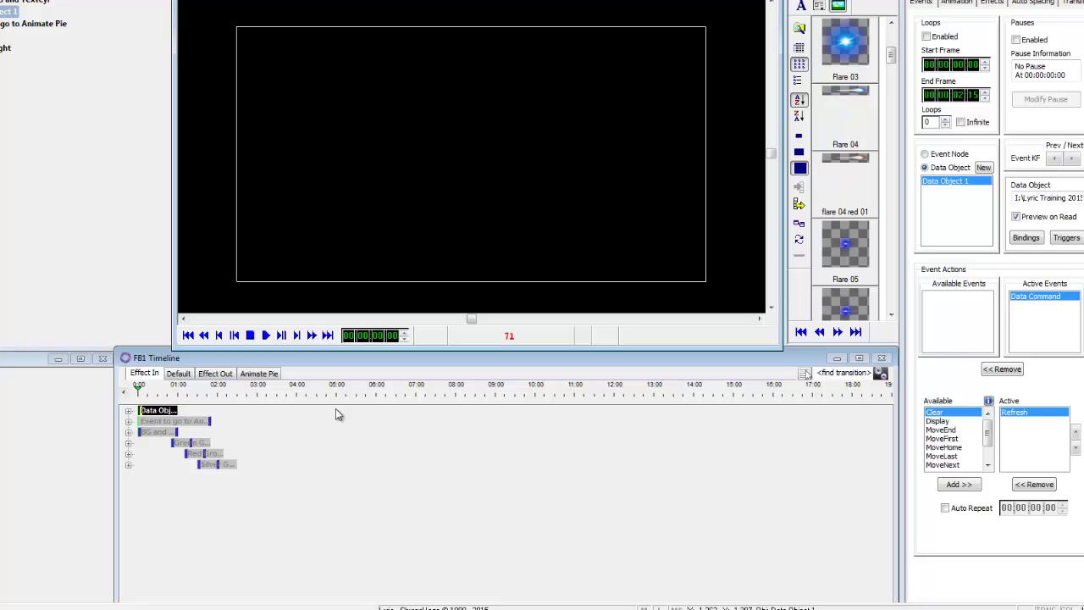
pyautogui.click(289, 336)
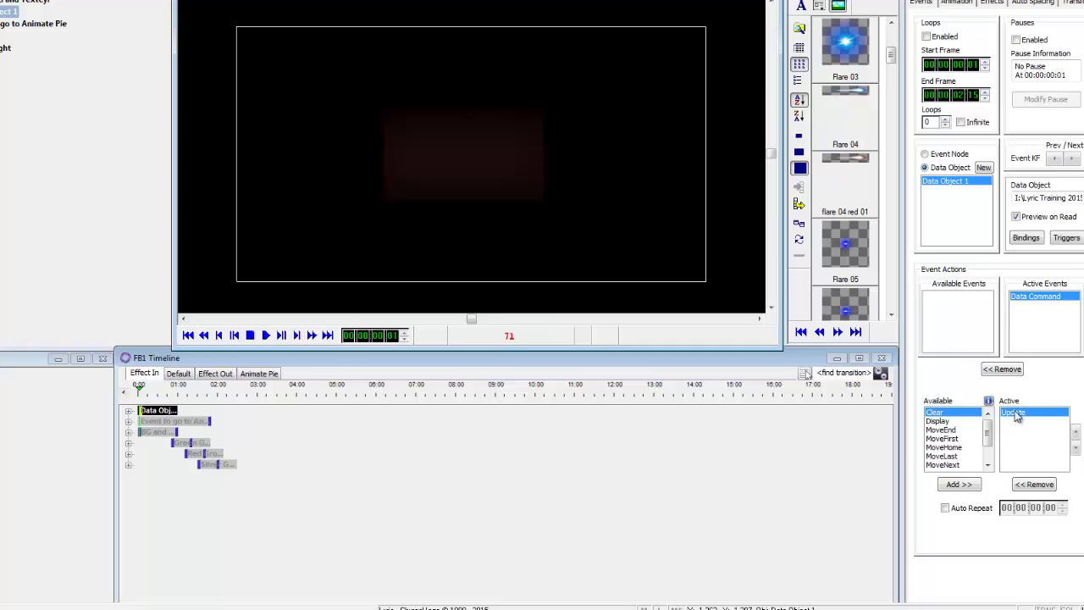
pyautogui.click(298, 336)
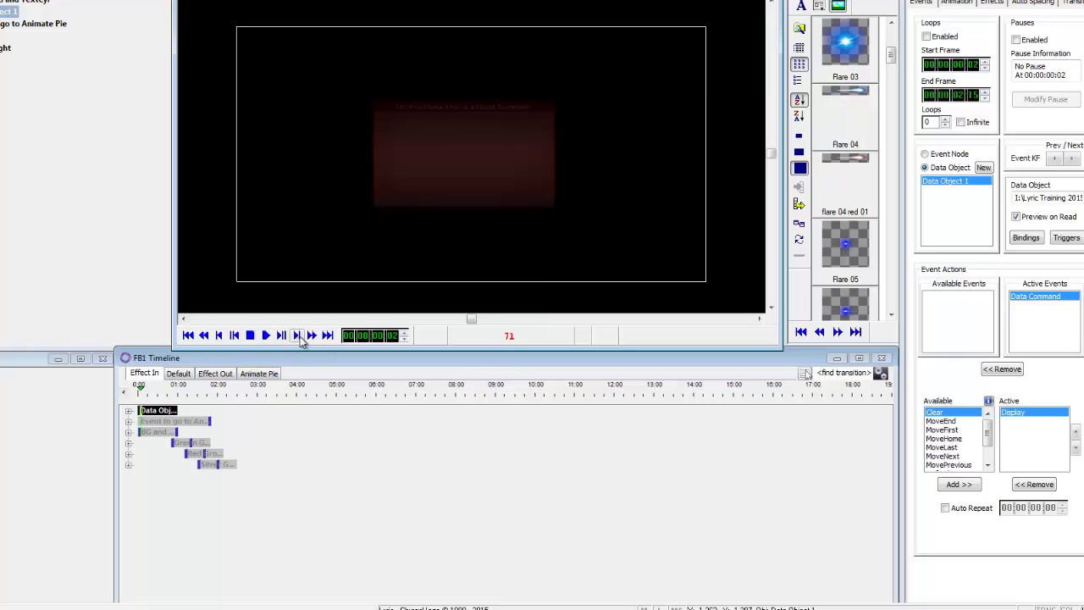
# Step: Scrub further through Effect In and check which transition the "Event to go to Animate Pie" node activates at its end keyframe
pyautogui.click(164, 386)
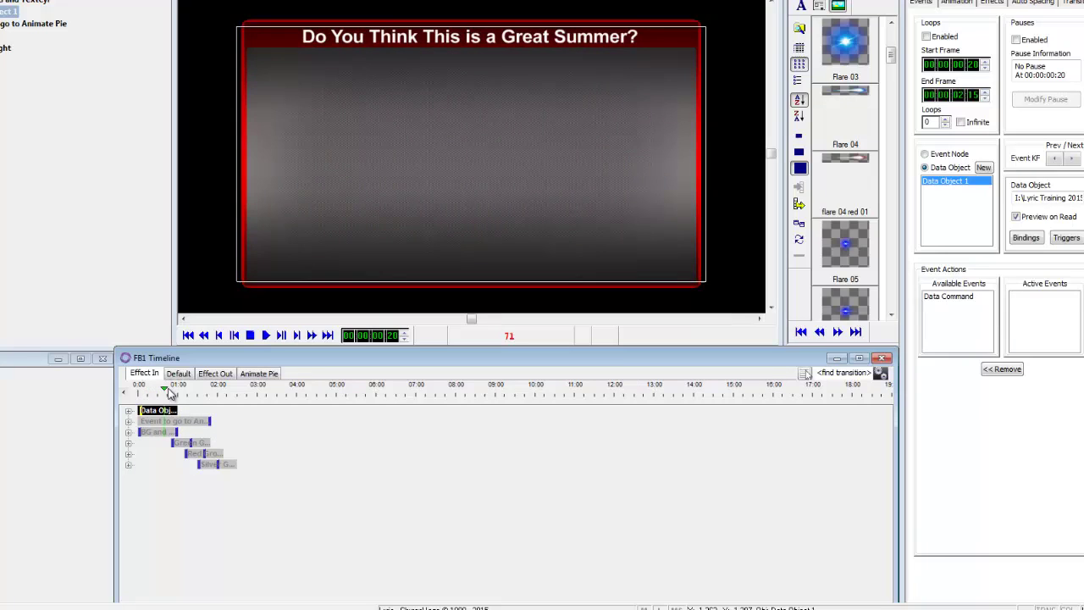
pyautogui.moveTo(167, 389); pyautogui.dragTo(209, 392)
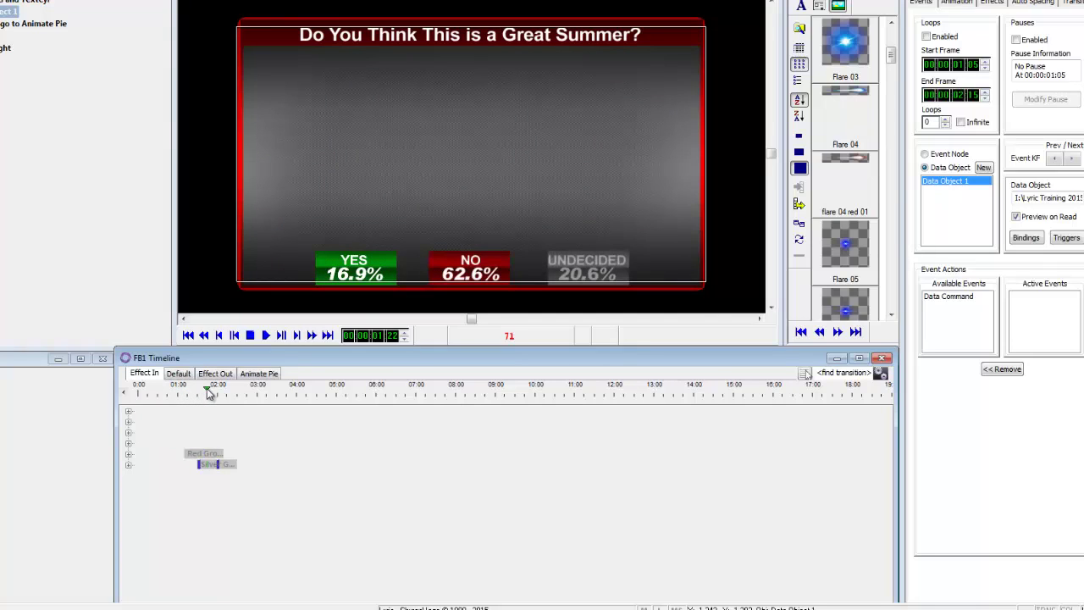
pyautogui.click(195, 421)
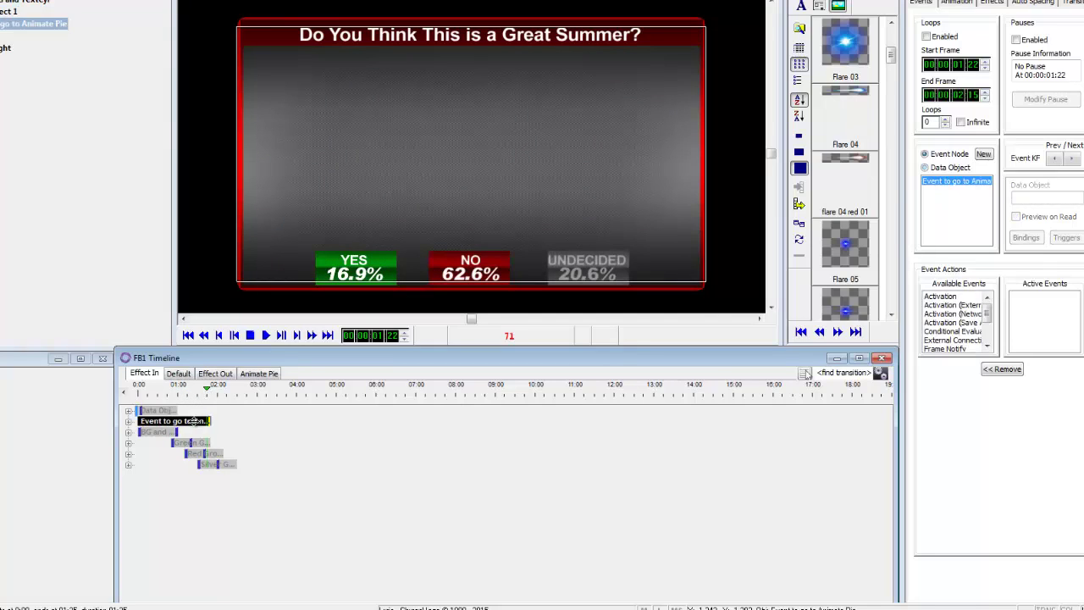
pyautogui.click(282, 335)
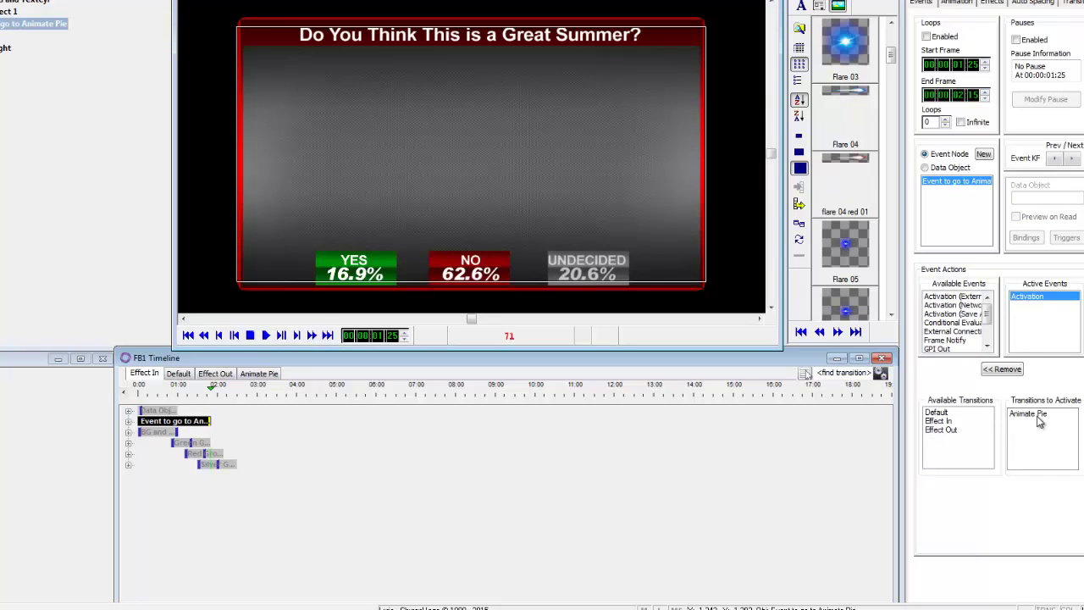
# Step: Show the Animate Pie timeline and scrub from its start to frame 15 to preview the pie growing
pyautogui.click(179, 373)
pyautogui.click(260, 374)
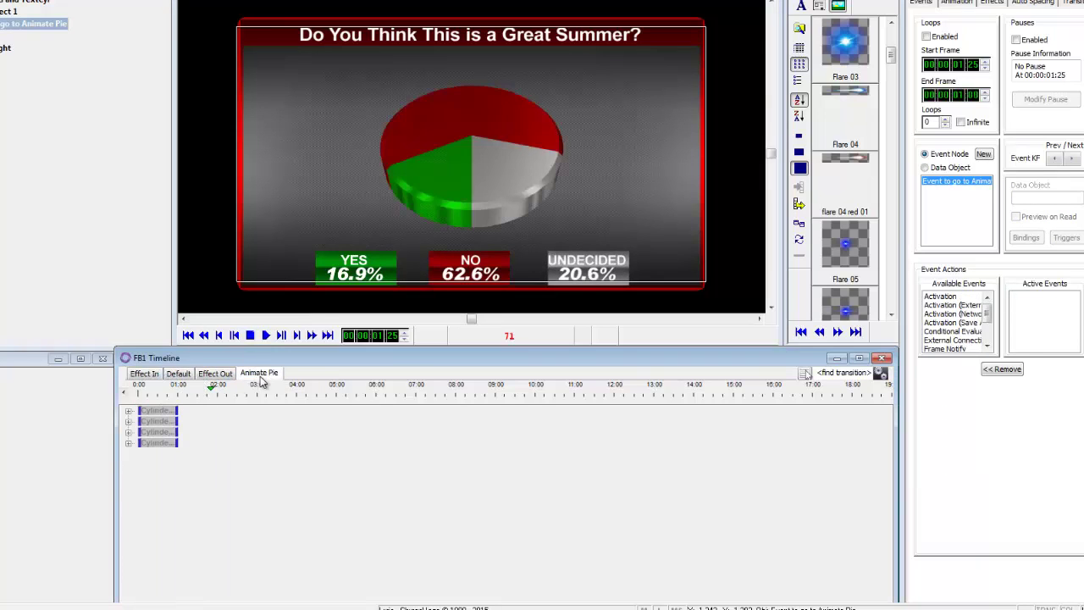
pyautogui.click(138, 394)
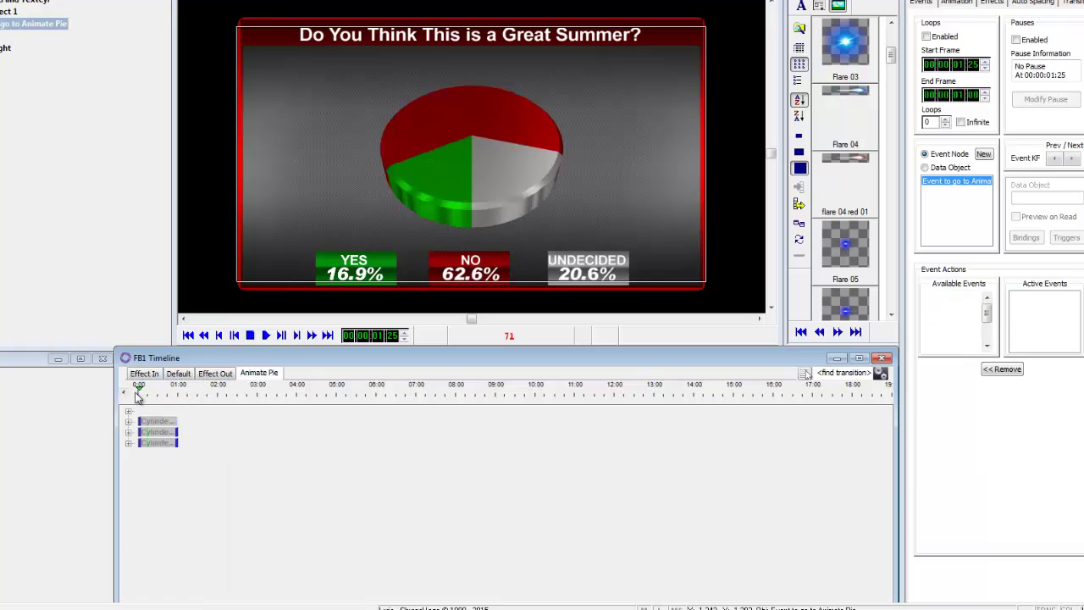
pyautogui.moveTo(138, 396)
pyautogui.mouseDown()
pyautogui.moveTo(178, 399)
pyautogui.moveTo(158, 400)
pyautogui.mouseUp()
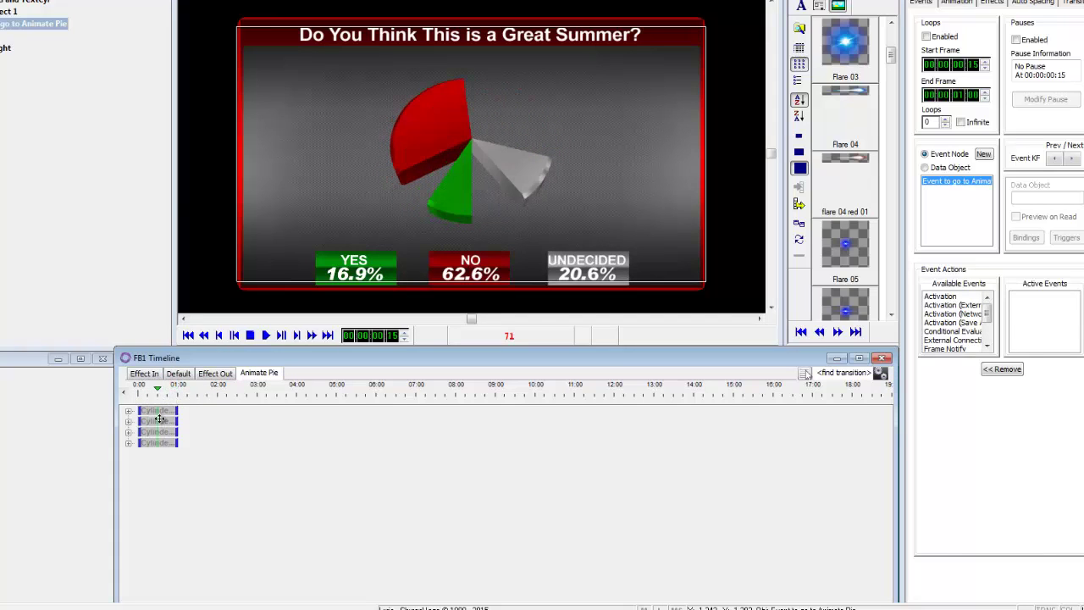
# Step: Select the individual cylinder tracks and the Cylinder Group track to identify what each one animates
pyautogui.click(160, 420)
pyautogui.click(166, 431)
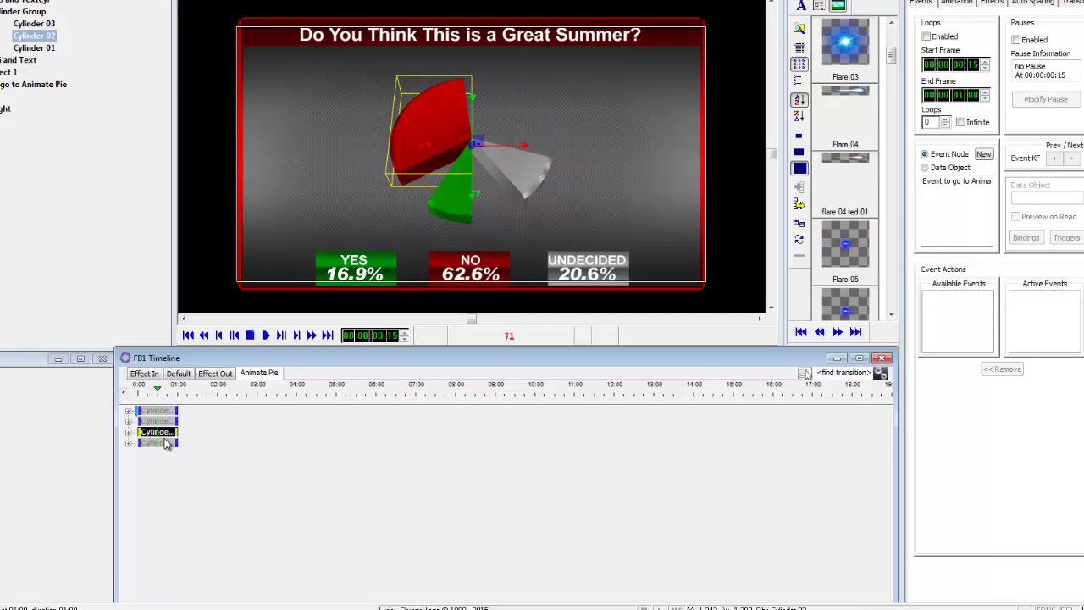
pyautogui.click(166, 442)
pyautogui.click(165, 410)
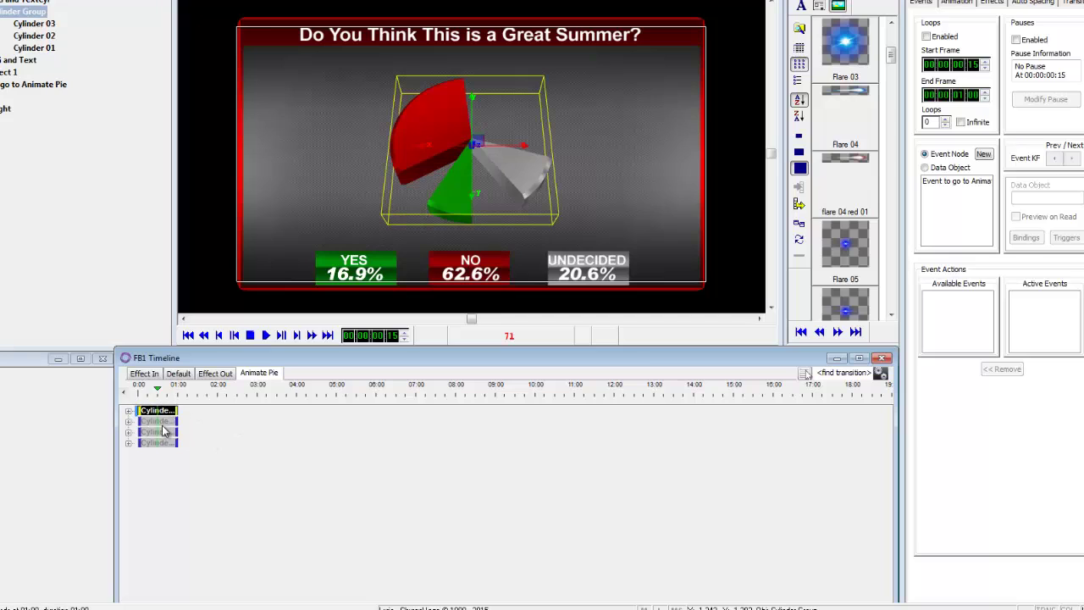
# Step: Scrub Animate Pie back to its opening frames and through to just past one second to review the full pie animation
pyautogui.click(156, 393)
pyautogui.click(144, 394)
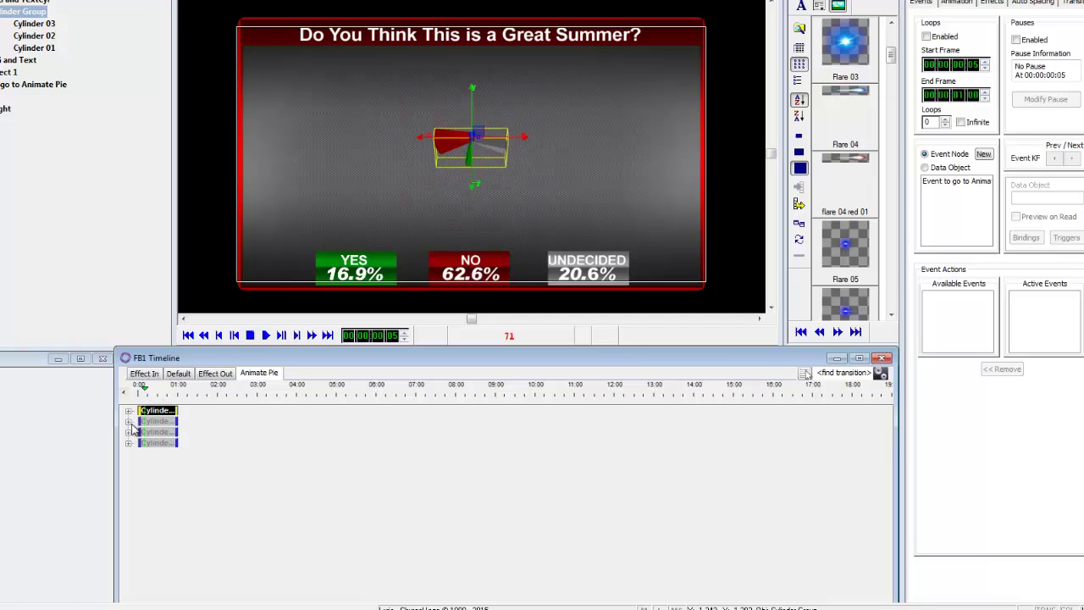
pyautogui.click(145, 393)
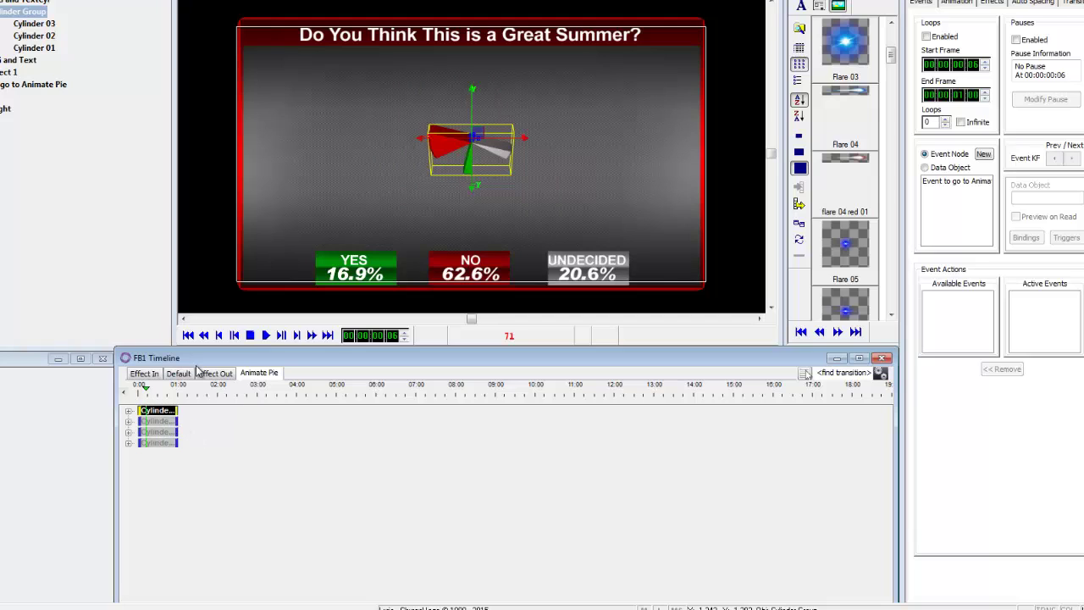
pyautogui.moveTo(147, 395); pyautogui.dragTo(177, 396)
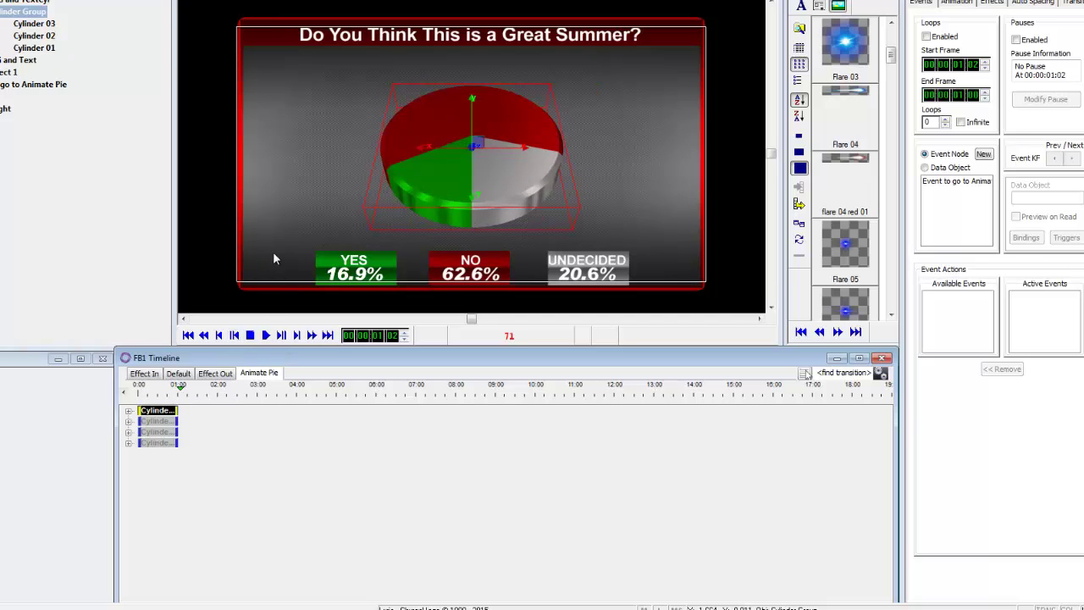
# Step: Bring up the Frame Buffer 1 output window and play the poll graphic out to it
pyautogui.moveTo(570, 605)
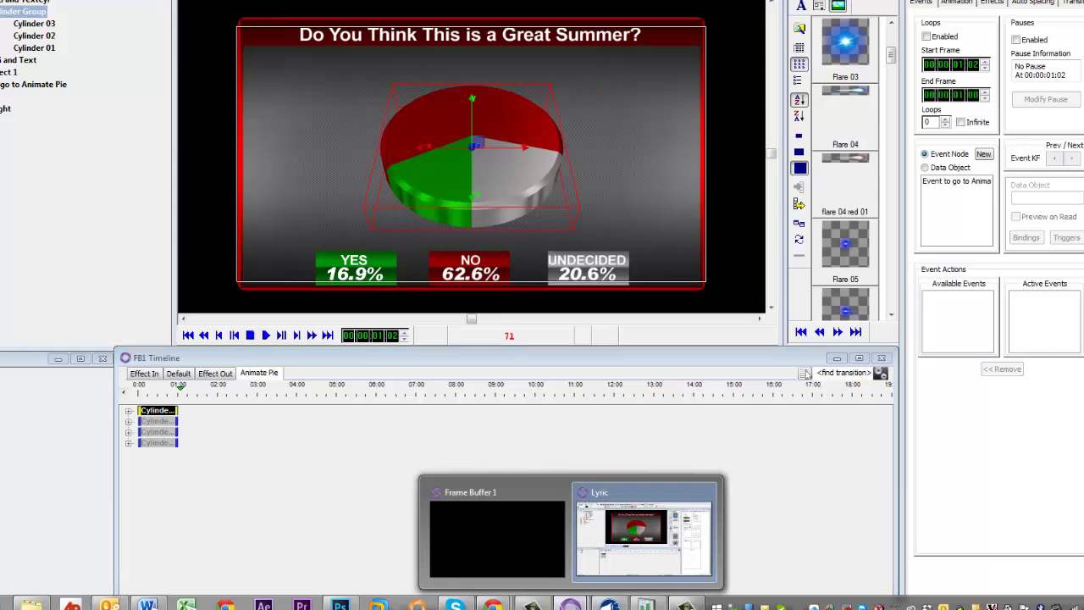
pyautogui.click(510, 549)
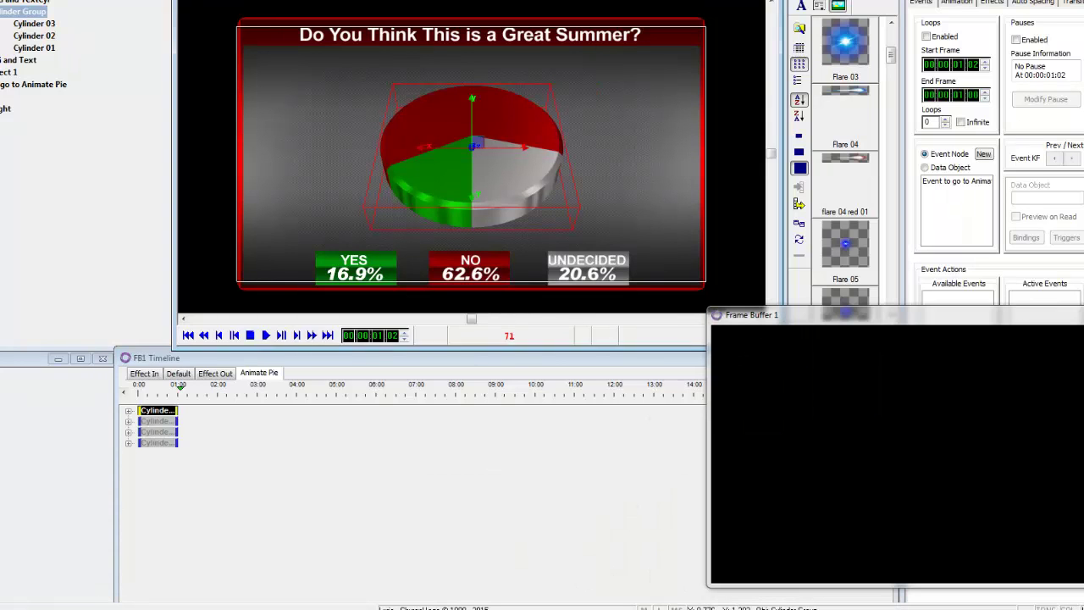
pyautogui.click(523, 4)
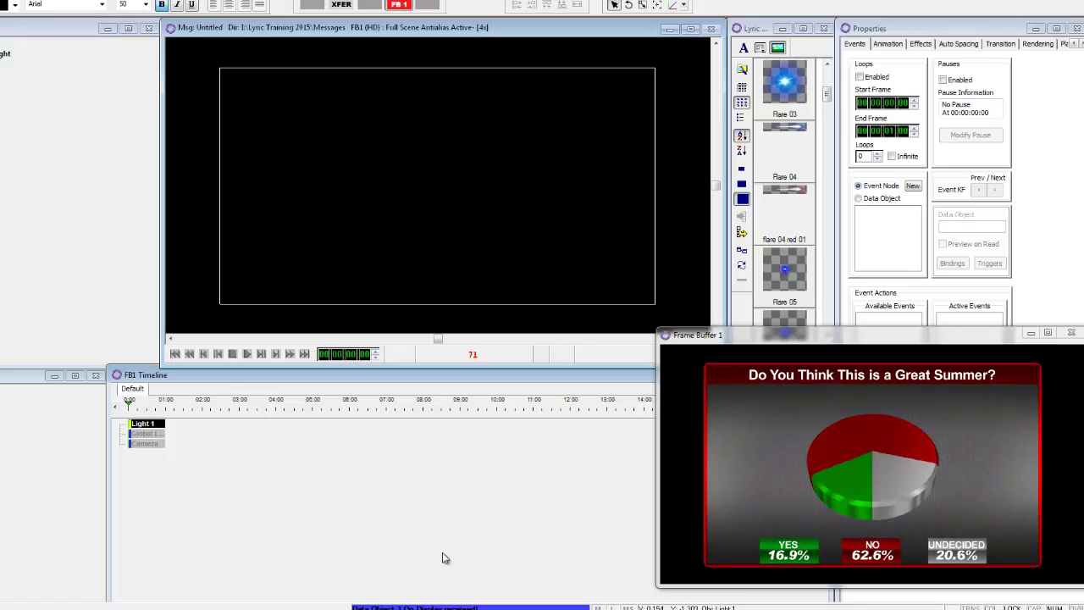
# Step: Switch to SHOUT Metrics, place its window beside the output, and set the Undecided count to 200
pyautogui.click(565, 605)
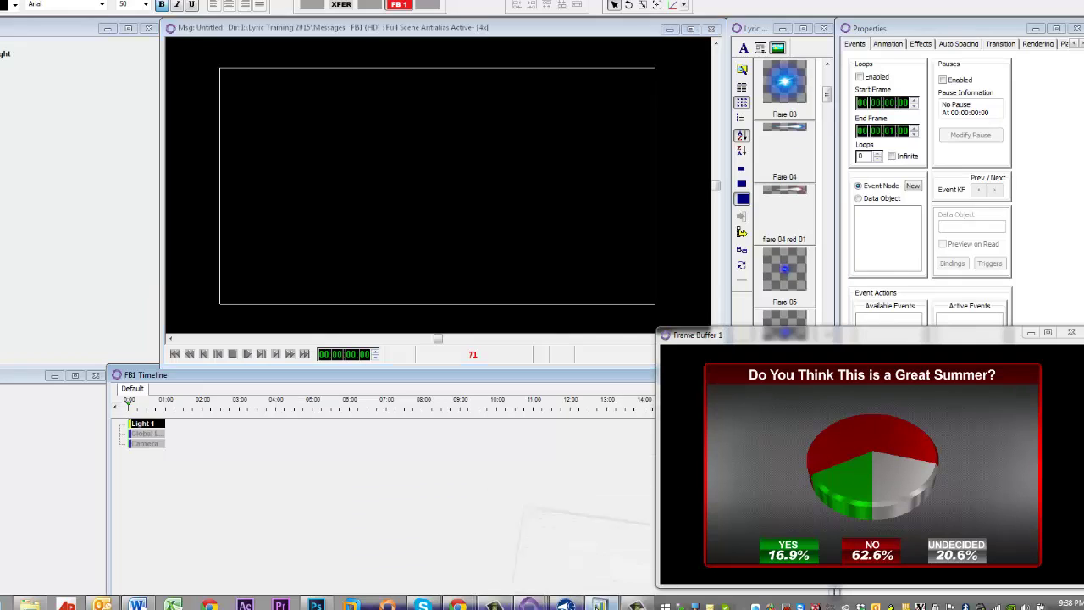
pyautogui.moveTo(577, 12); pyautogui.dragTo(472, 9)
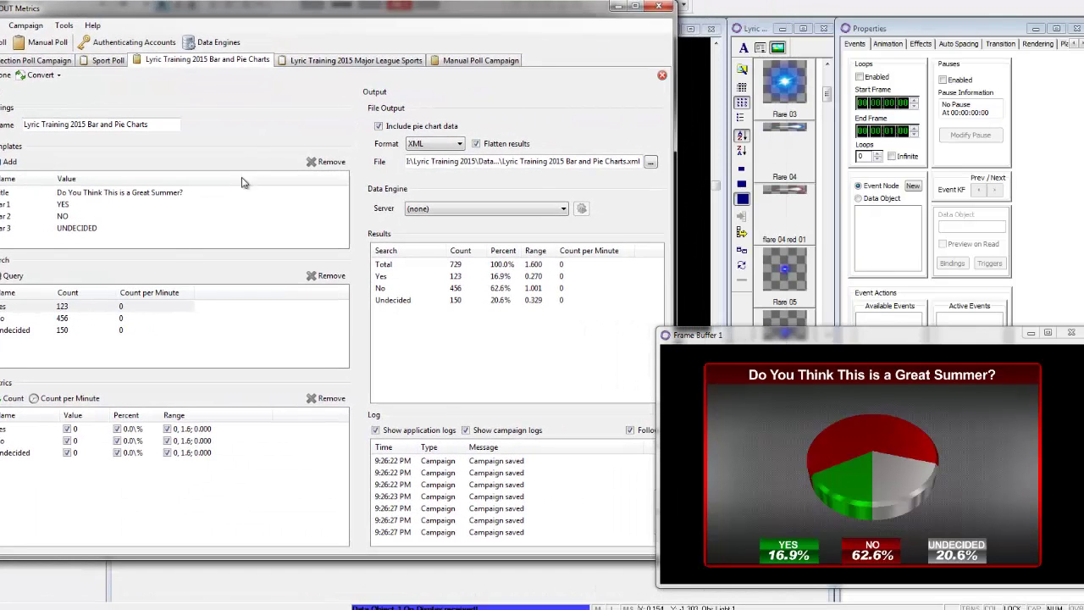
pyautogui.doubleClick(72, 330)
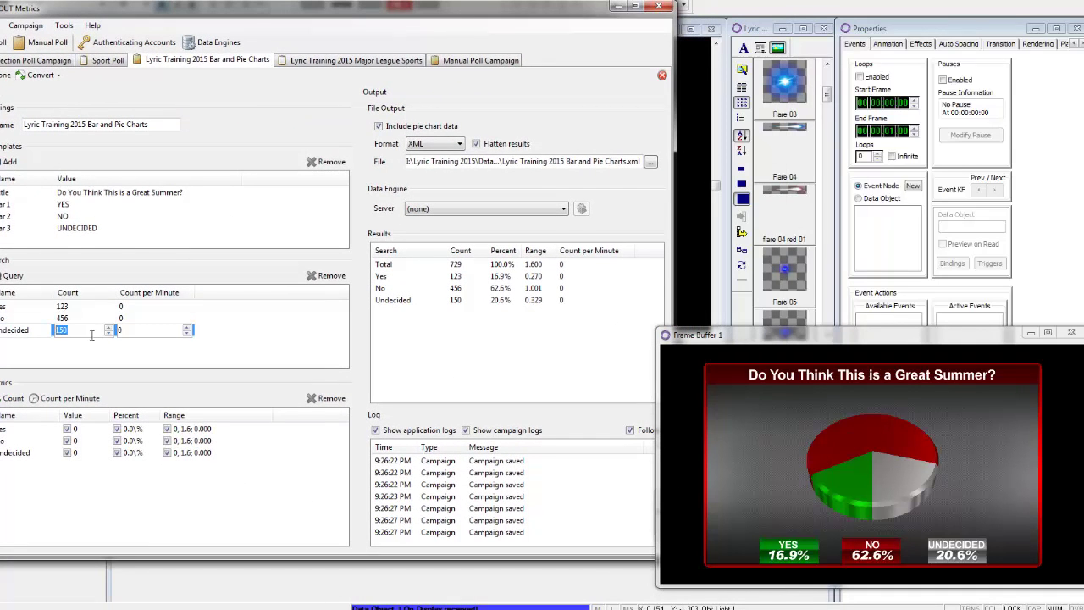
pyautogui.write('200')
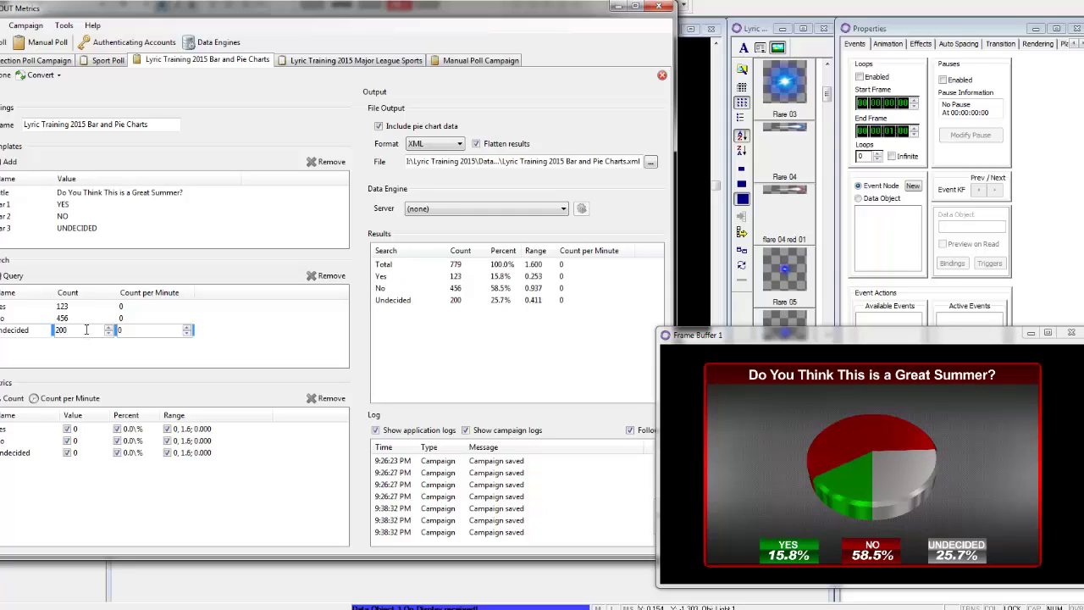
# Step: Set the Yes count to 256 and commit it so the on-air pie chart updates
pyautogui.click(76, 319)
pyautogui.click(33, 307)
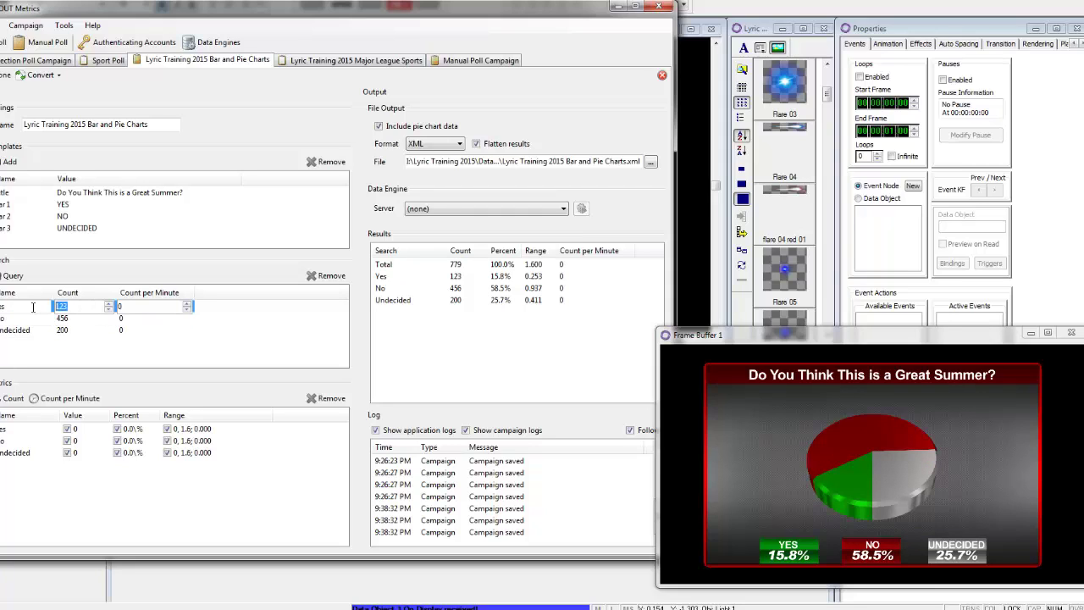
pyautogui.write('256')
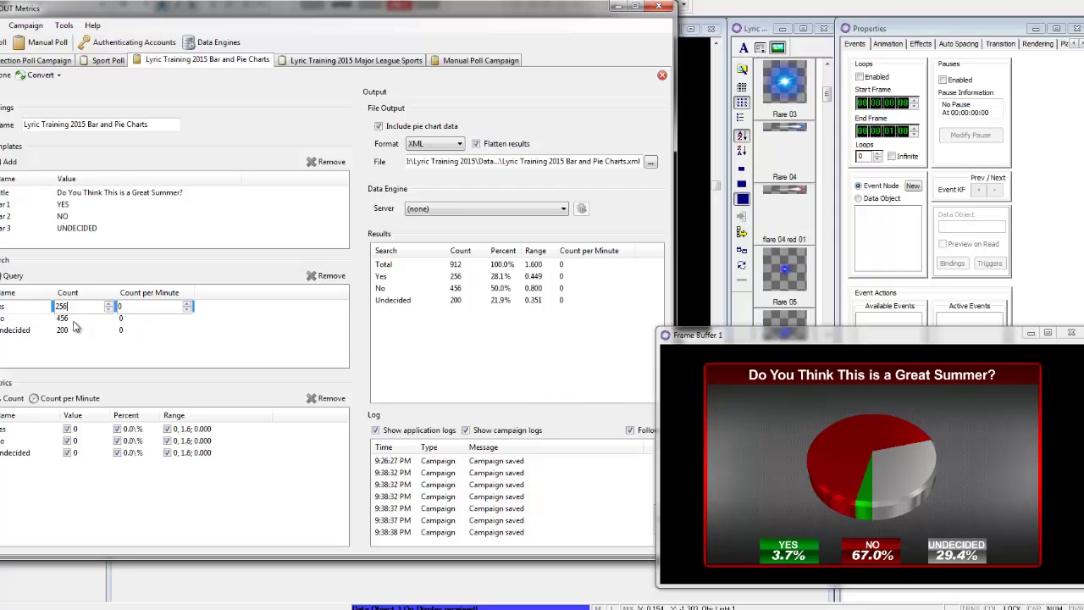
pyautogui.click(74, 319)
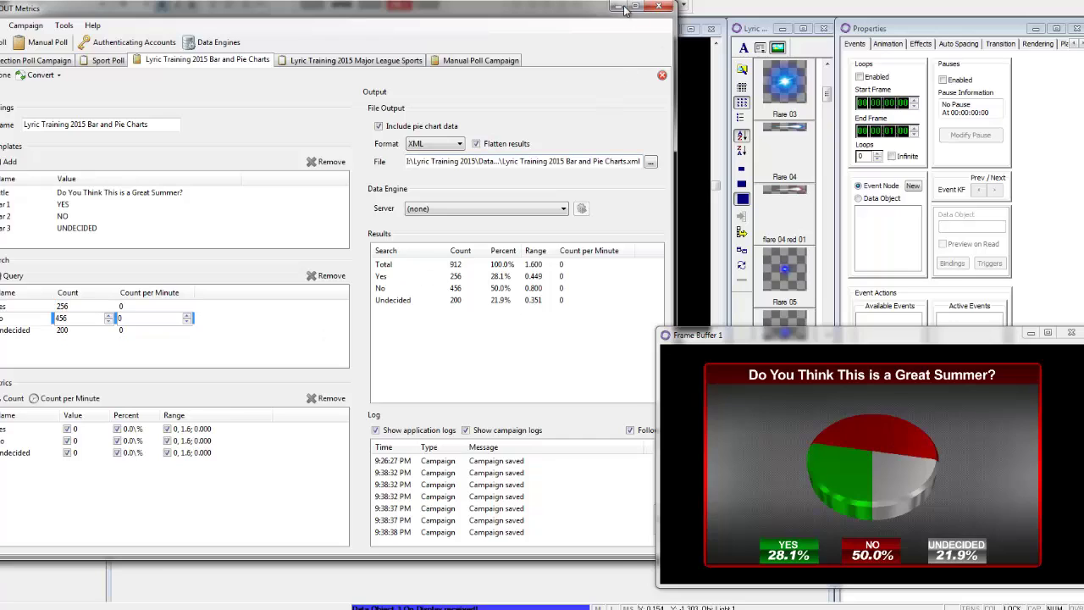